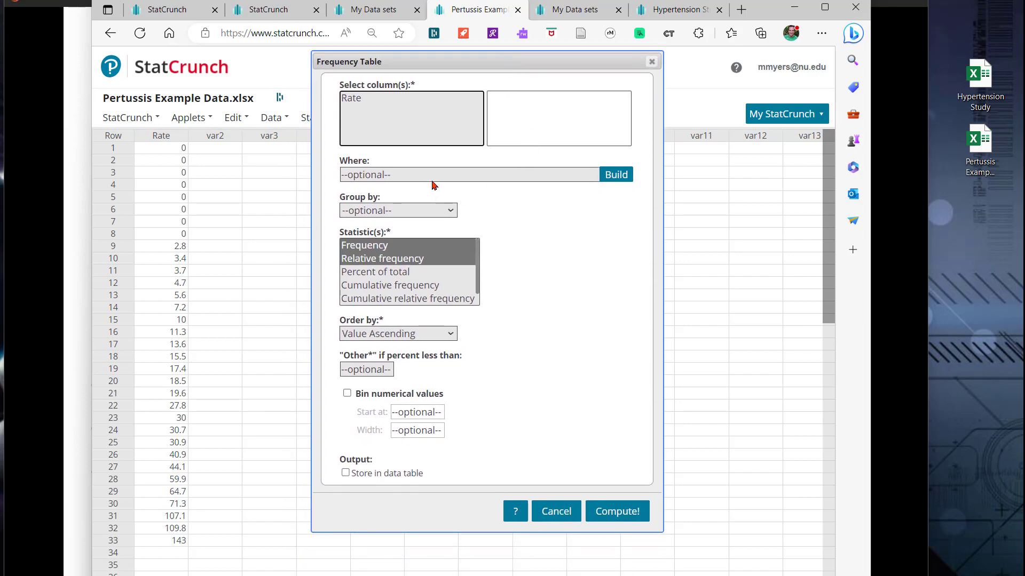
Compute a binned frequency table for the Rate column with frequency, relative frequency and cumulative relative frequency, and reposition the results.
left_click(358, 100)
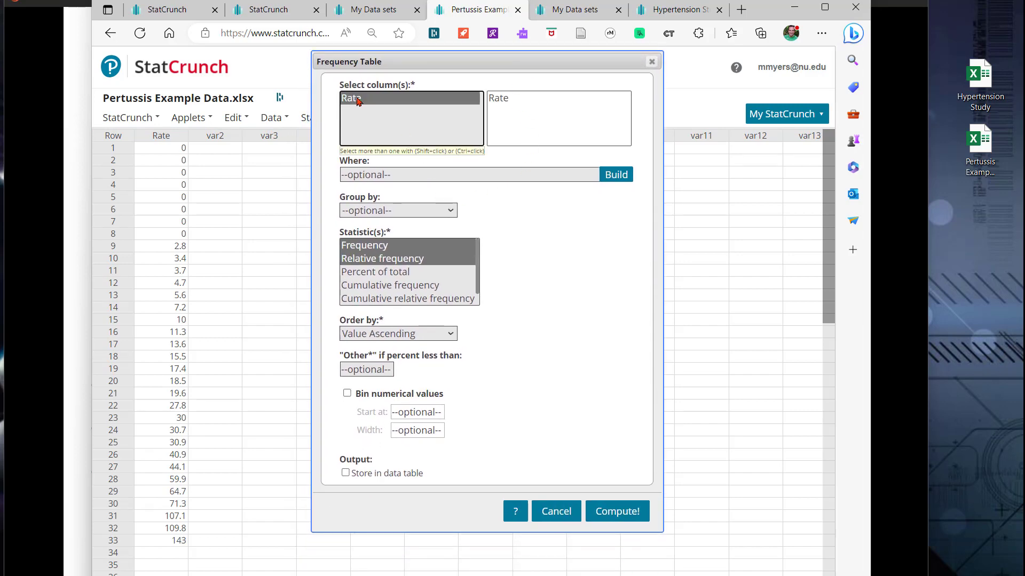
left_click(389, 248)
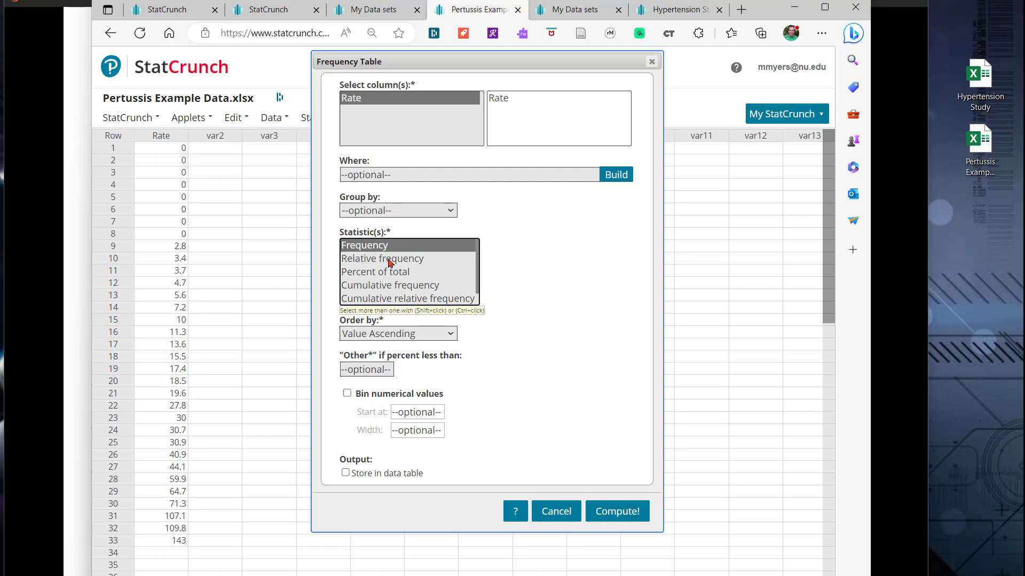
left_click(392, 260, "ctrl")
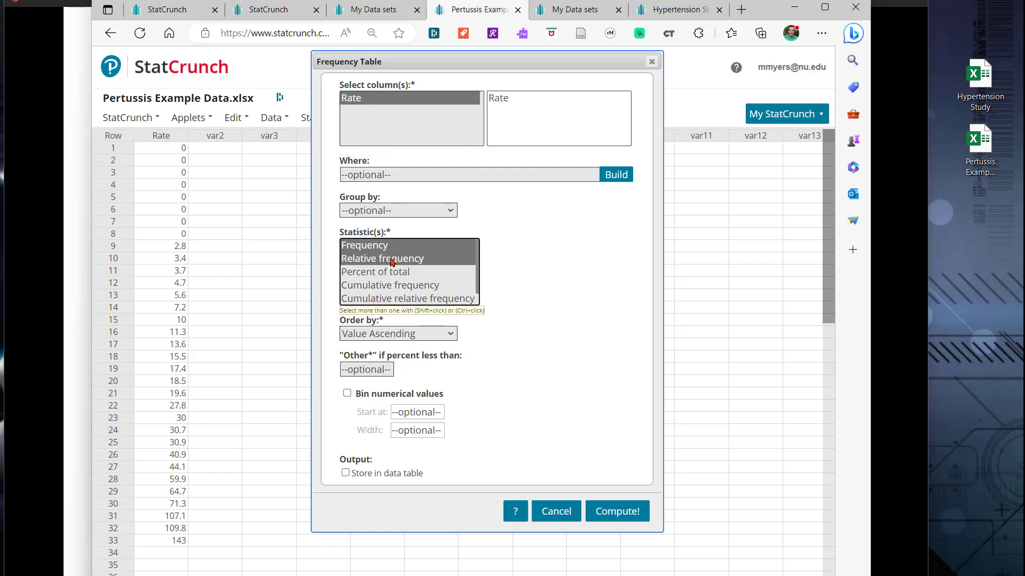
left_click(406, 299, "ctrl")
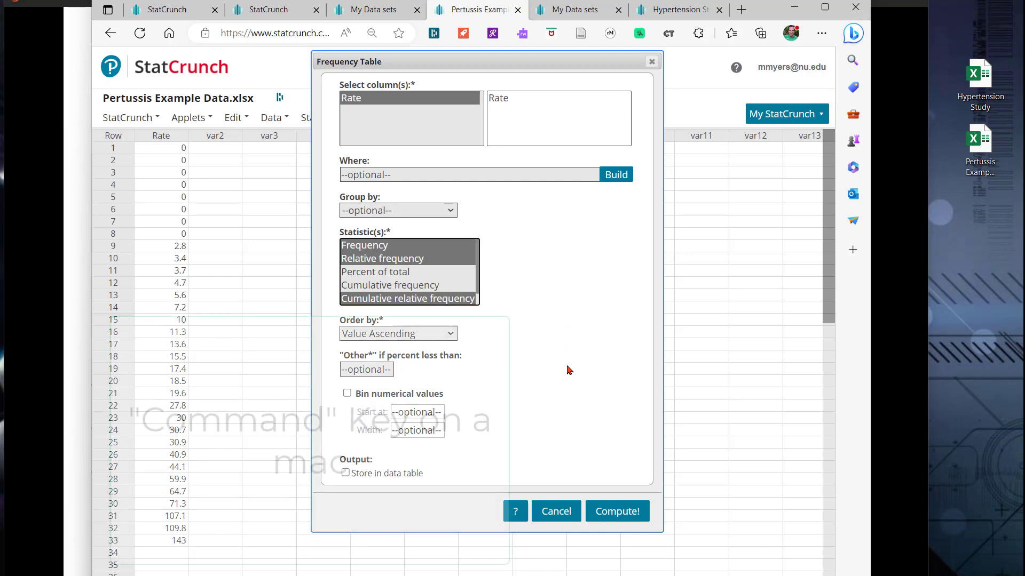
left_click(618, 512)
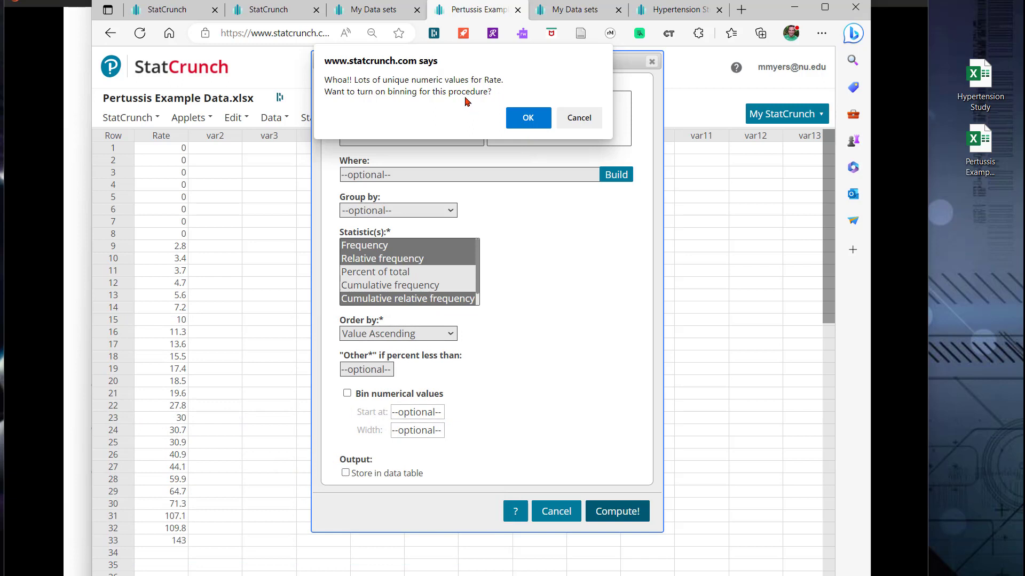
left_click(529, 125)
left_click_drag(591, 129, 535, 218)
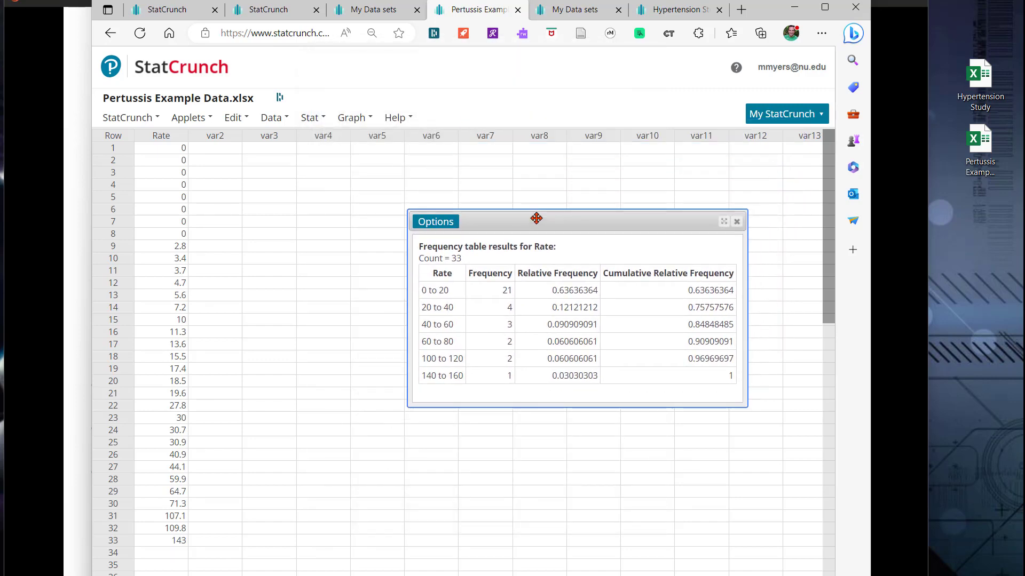
Check the grouped frequency table example in the Word lecture notes, then return to StatCrunch and examine the Rate frequencies.
left_click(814, 575)
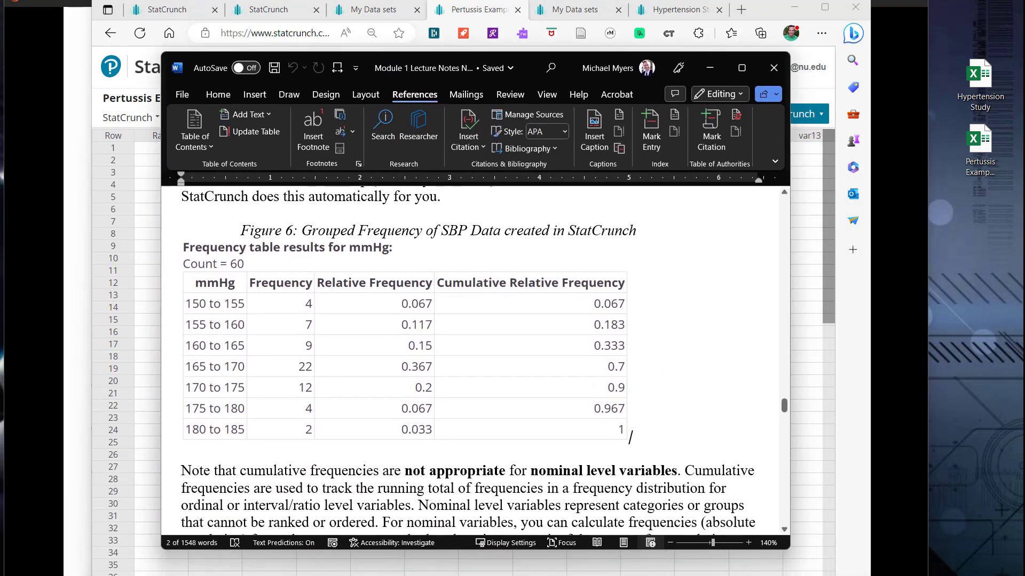
left_click_drag(183, 232, 292, 232)
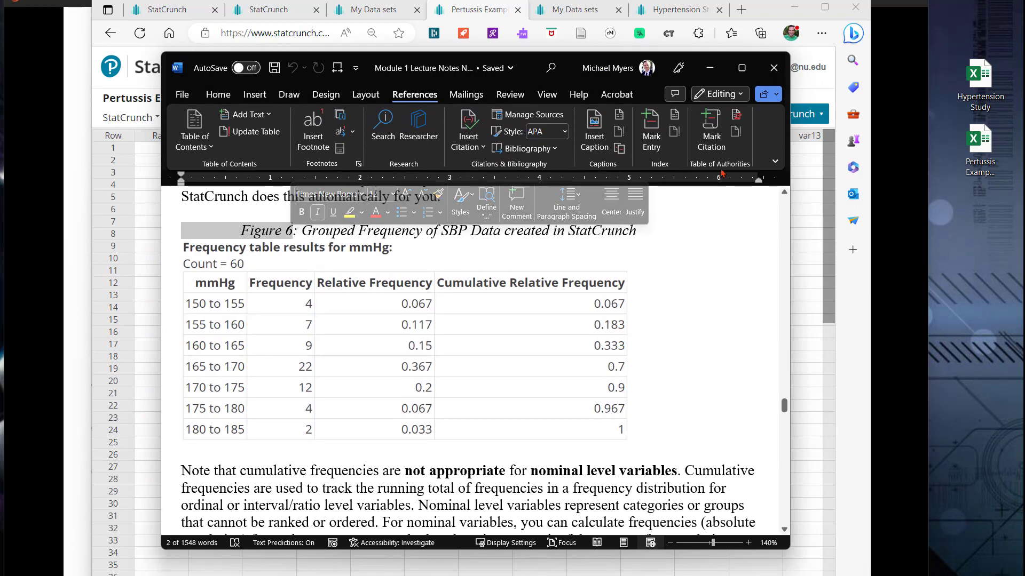
left_click_drag(608, 74, 1024, 575)
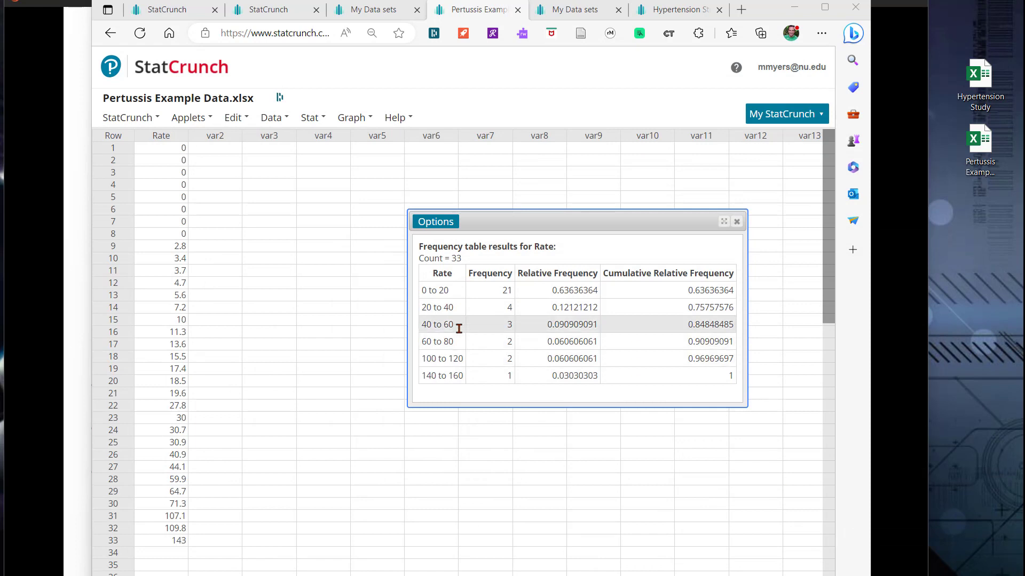
left_click_drag(499, 288, 511, 288)
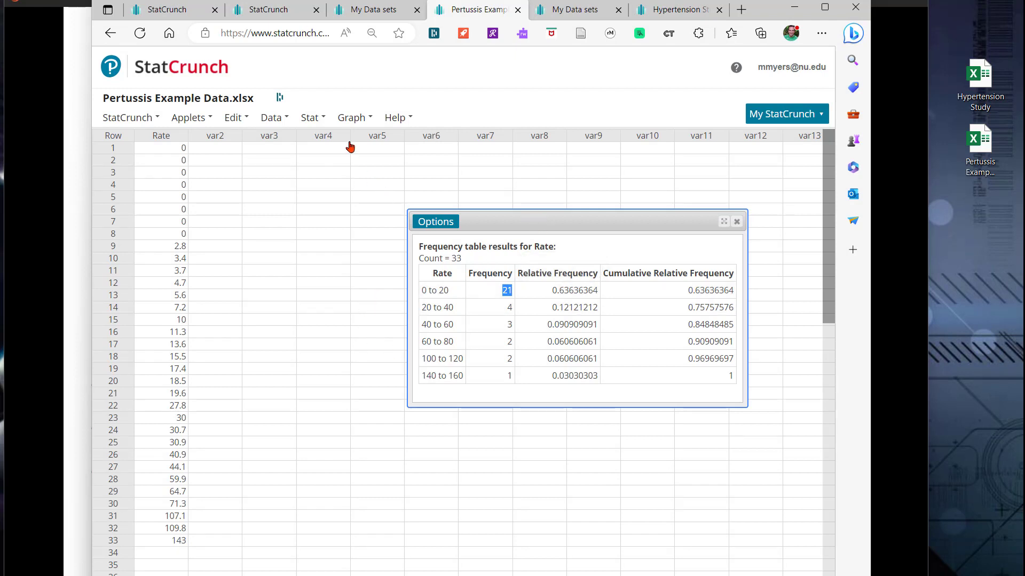
Set the display precision to 6 significant digits for the data table and 4 significant digits for results.
left_click(236, 118)
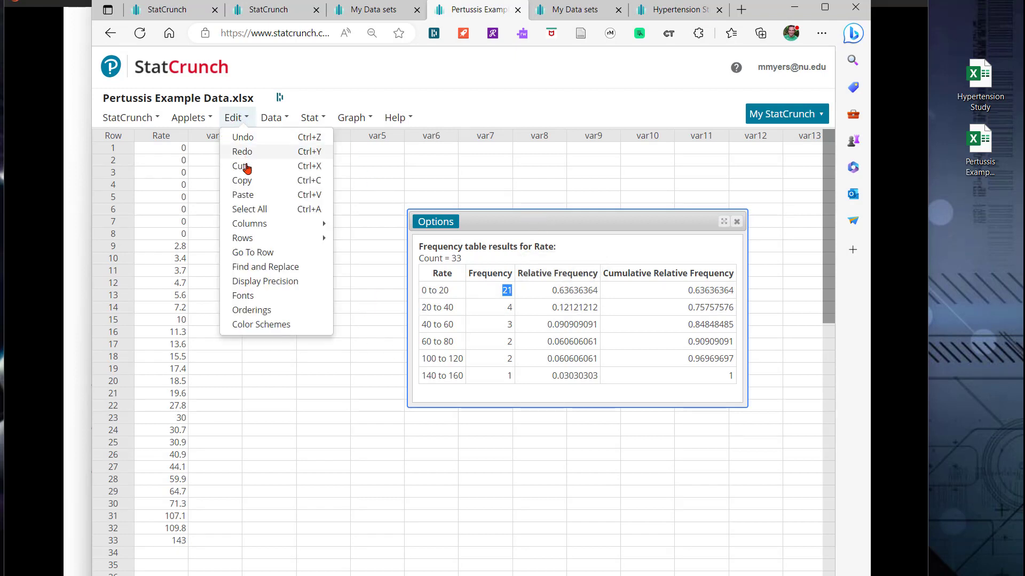
left_click(314, 283)
left_click(413, 273)
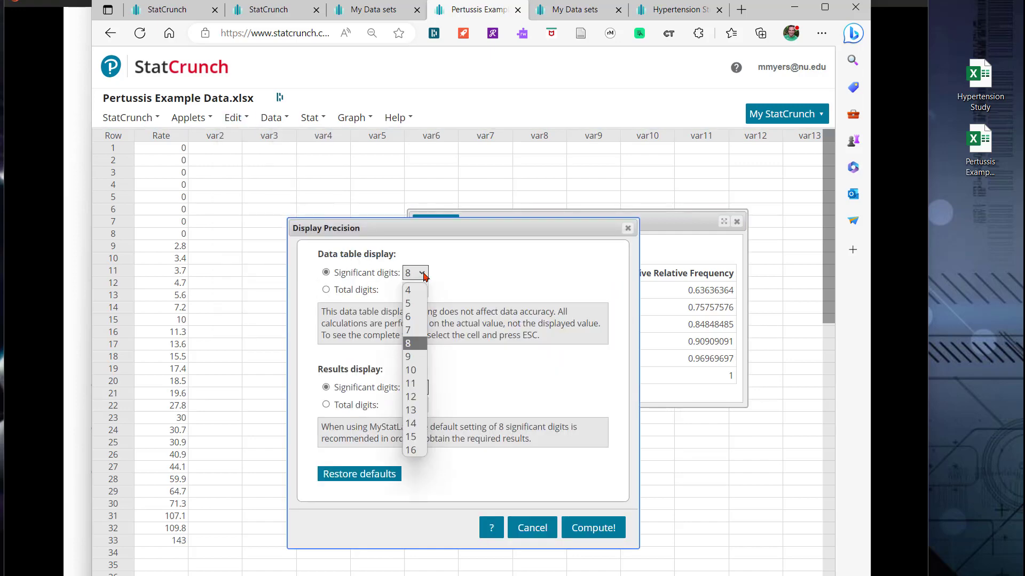
left_click(417, 318)
left_click(423, 389)
left_click(415, 403)
left_click(593, 531)
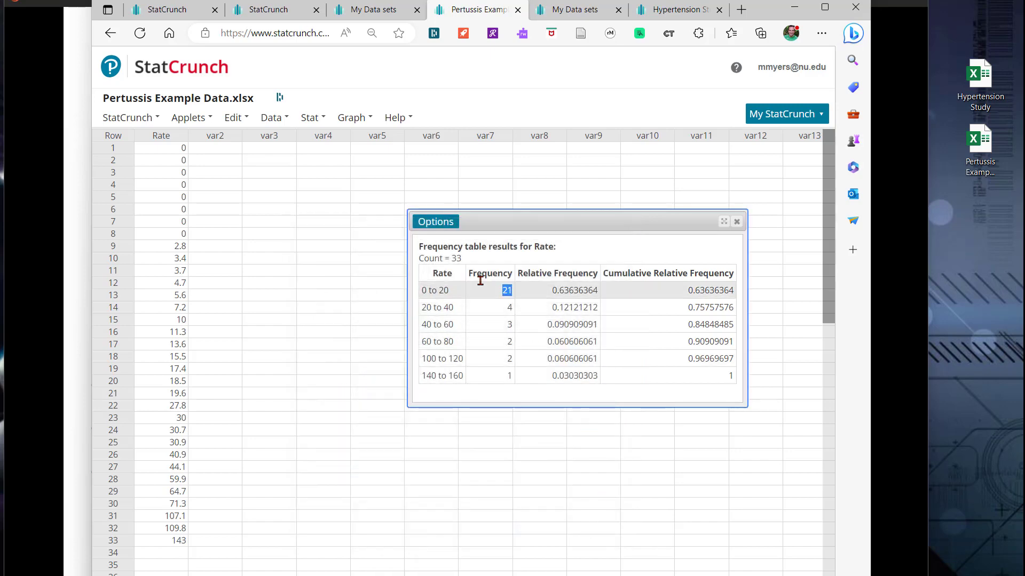
Refresh the frequency table results with binning turned on so they use the new display precision.
left_click(450, 225)
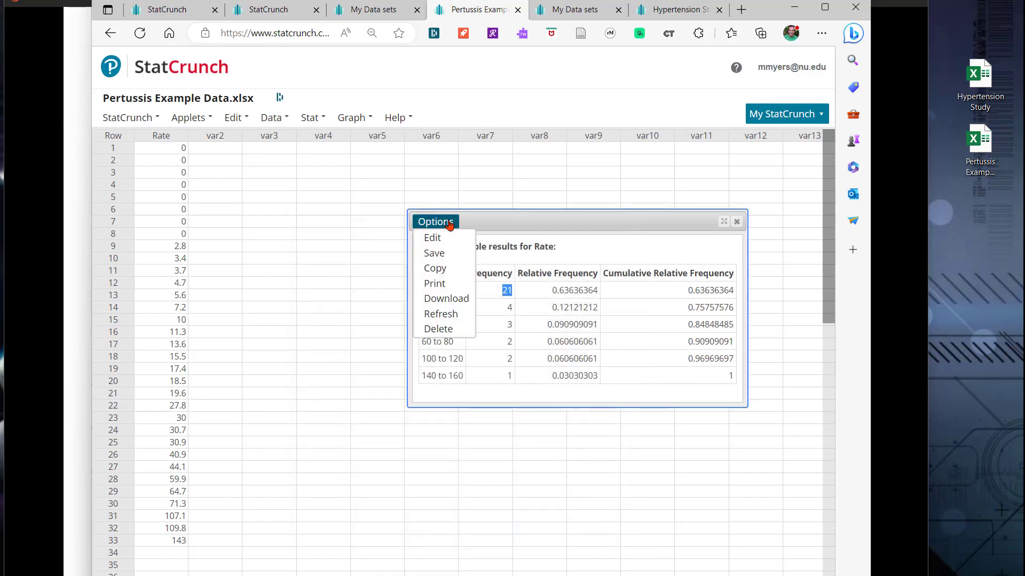
left_click(466, 316)
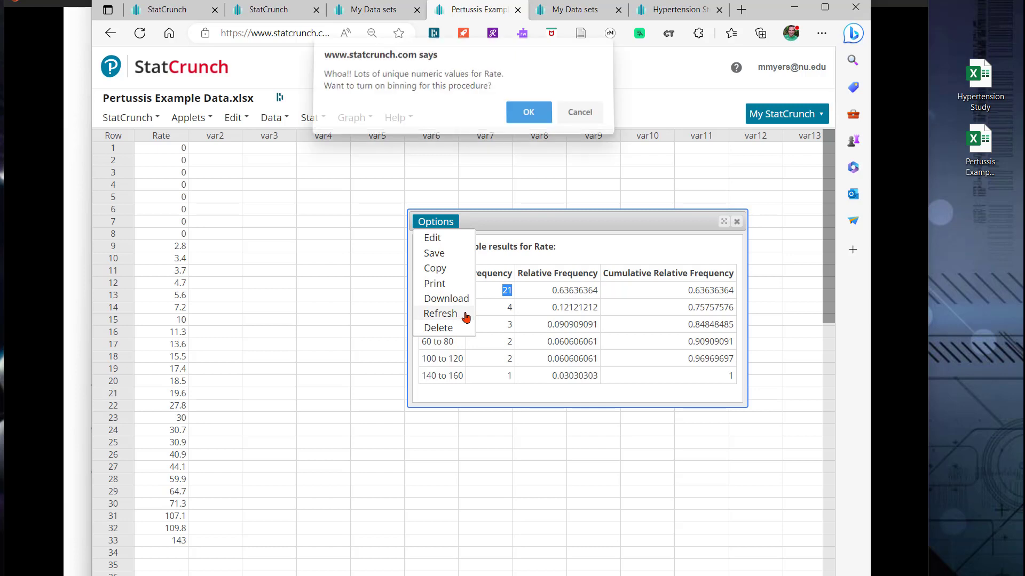
left_click(525, 120)
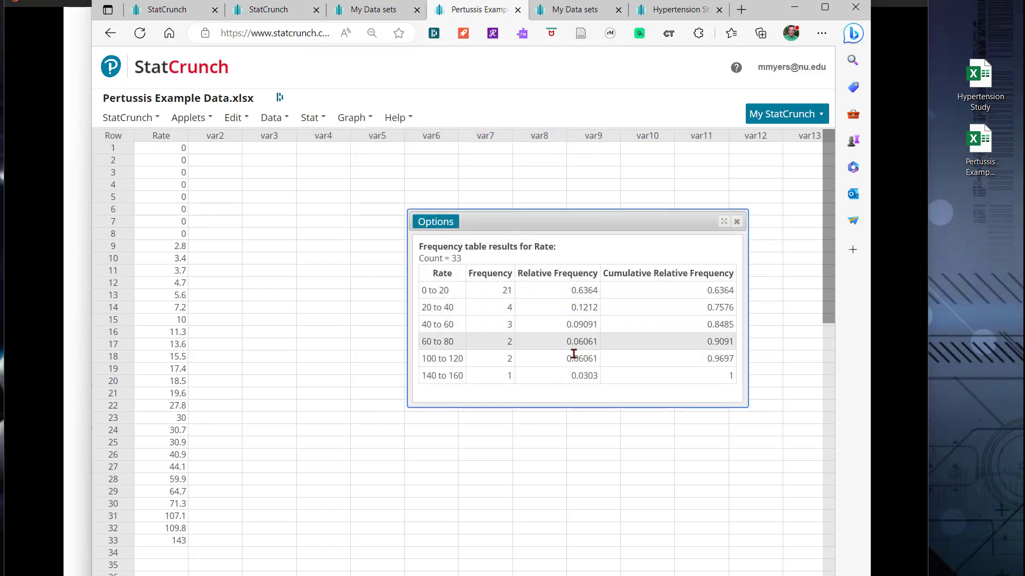
Highlight the whole frequency table, clear the selection, and move the results window away from the middle of the data grid.
left_click_drag(423, 250, 696, 387)
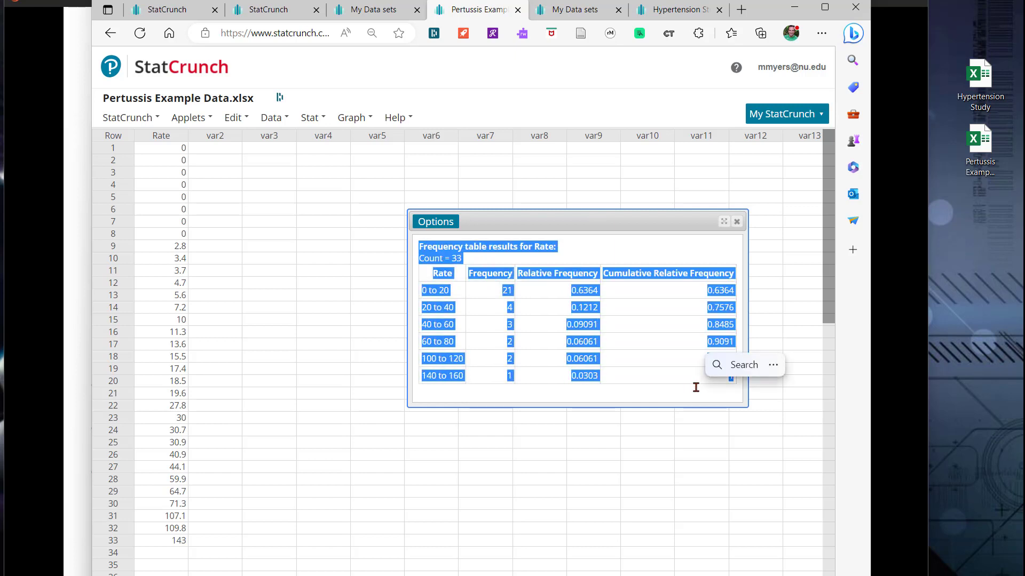
left_click(612, 175)
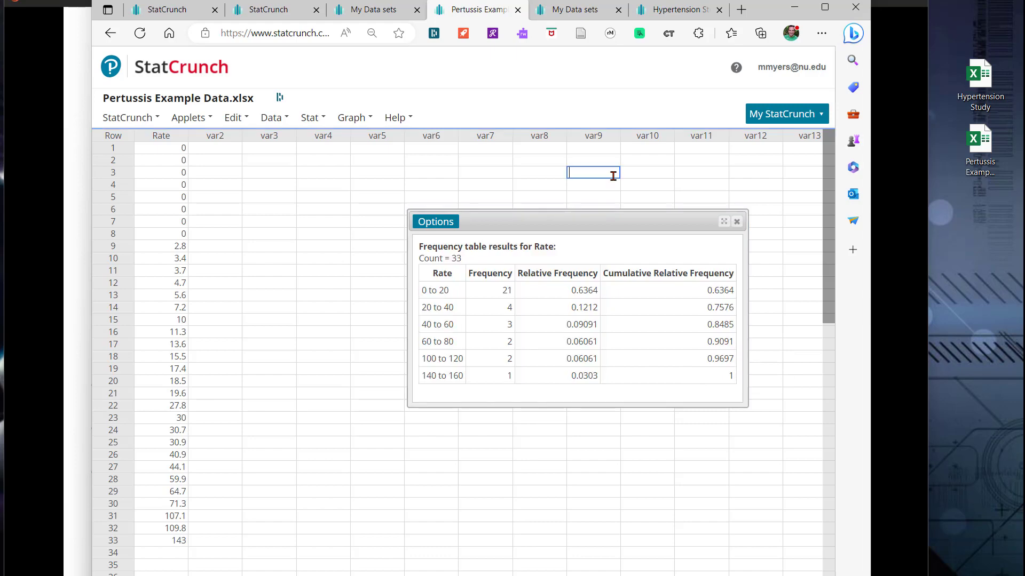
left_click_drag(534, 222, 619, 354)
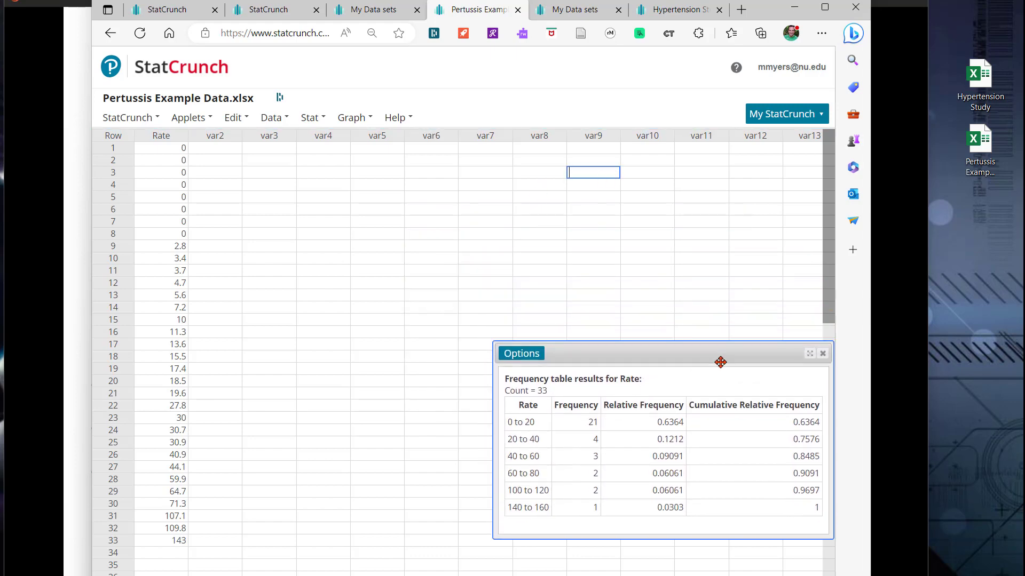
Set up a frequency histogram of the Rate column, leaving the bin start and width at their defaults.
left_click(351, 118)
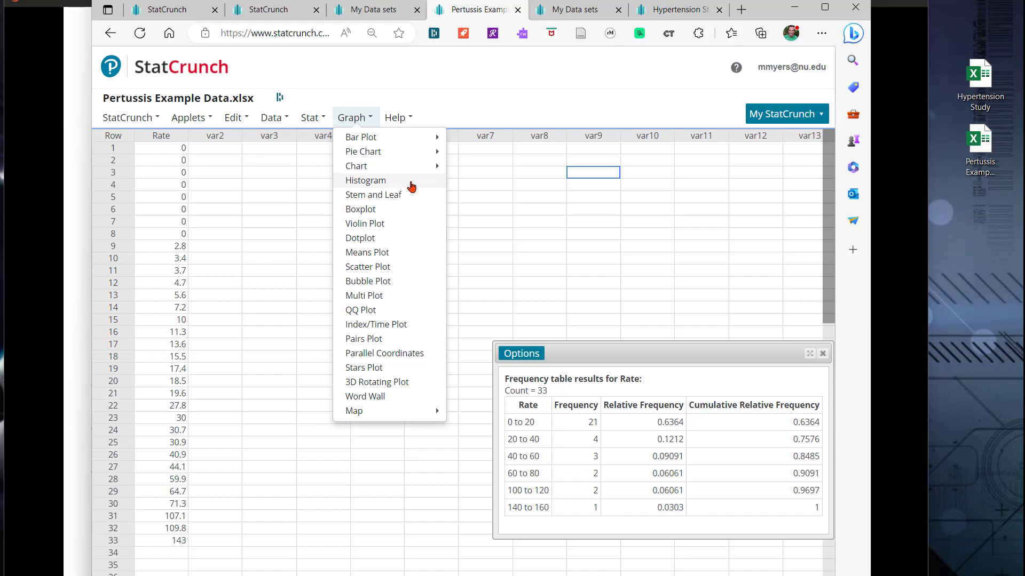
left_click(411, 185)
left_click_drag(484, 61, 488, 48)
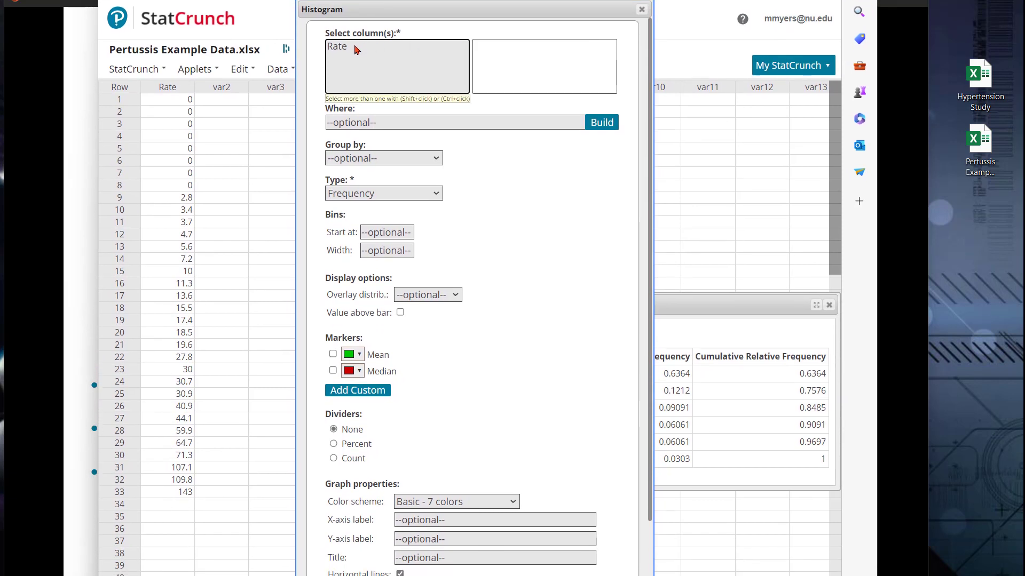
left_click(355, 48)
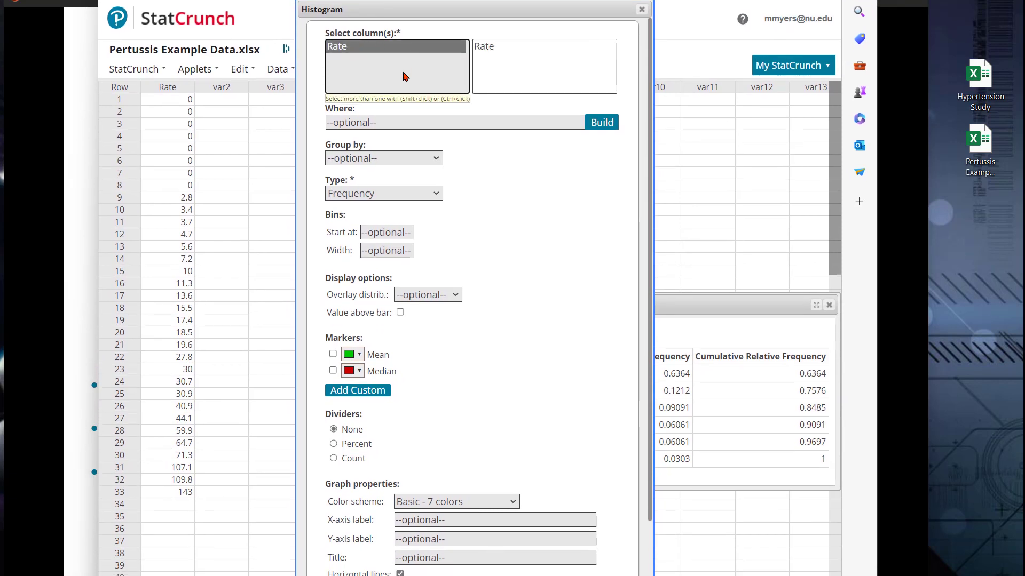
left_click(386, 233)
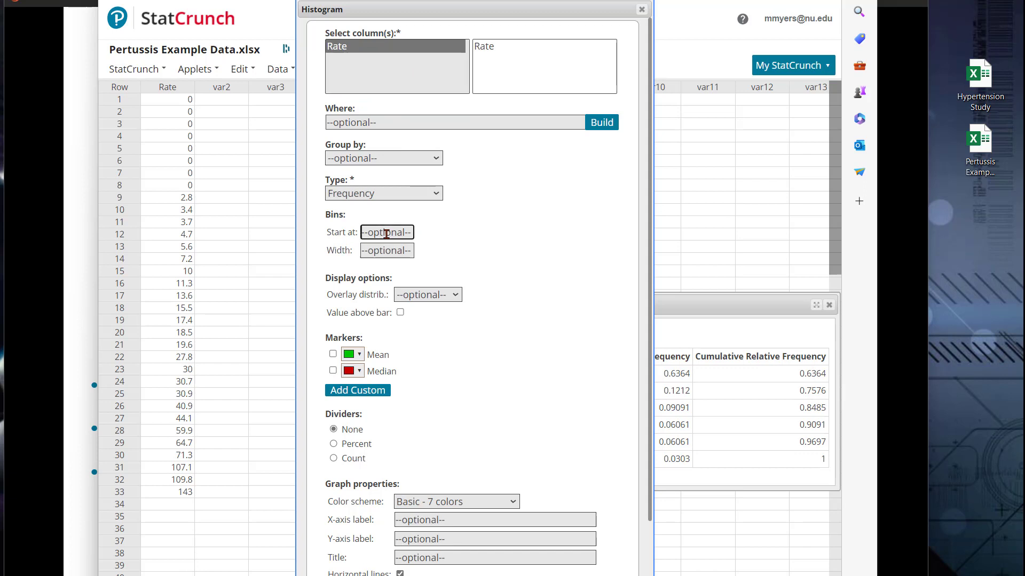
left_click(383, 253)
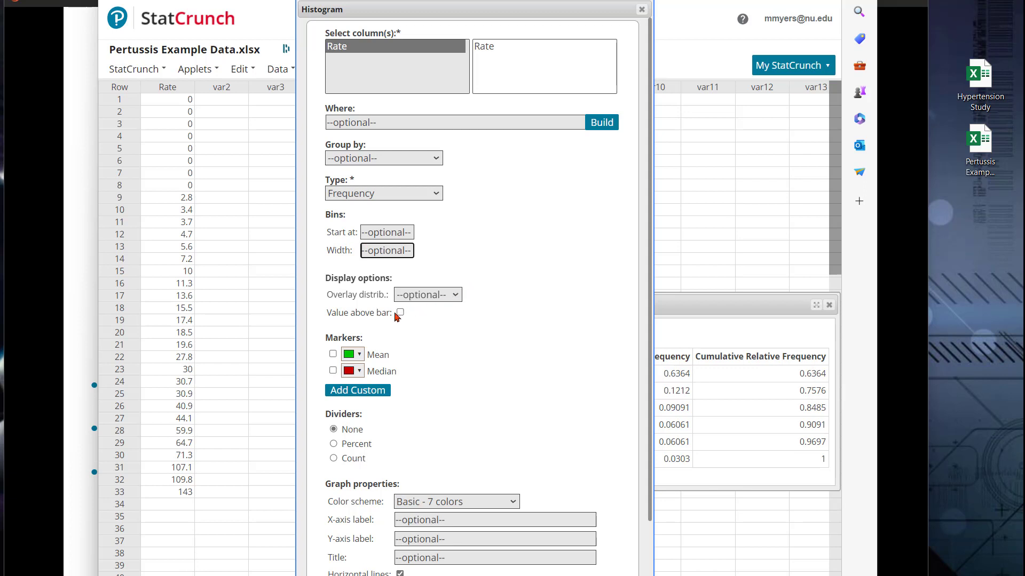
Compute the histogram with mean and median markers and a Normal distribution overlay, and move the graph into clear view.
left_click(333, 355)
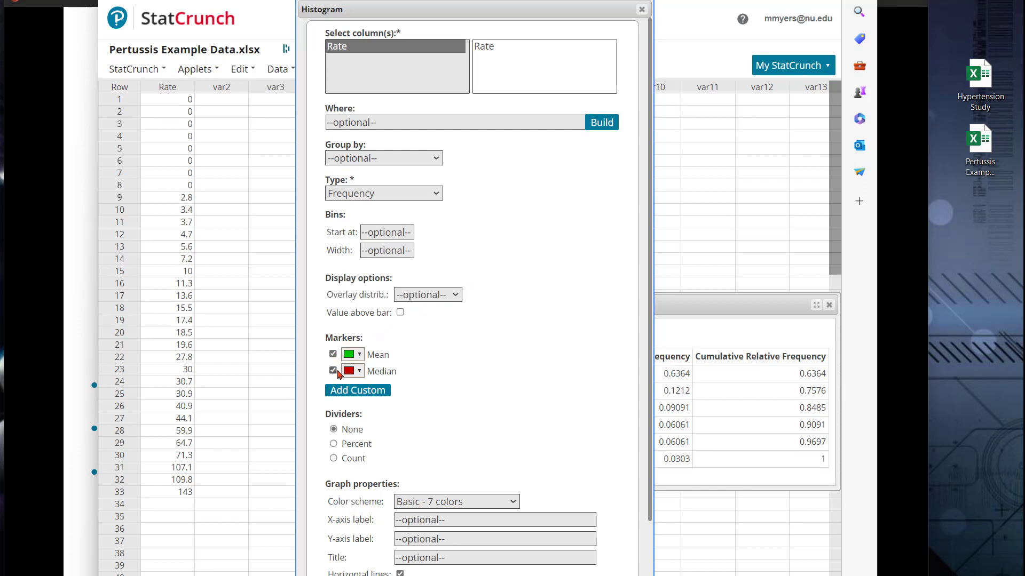
left_click(458, 299)
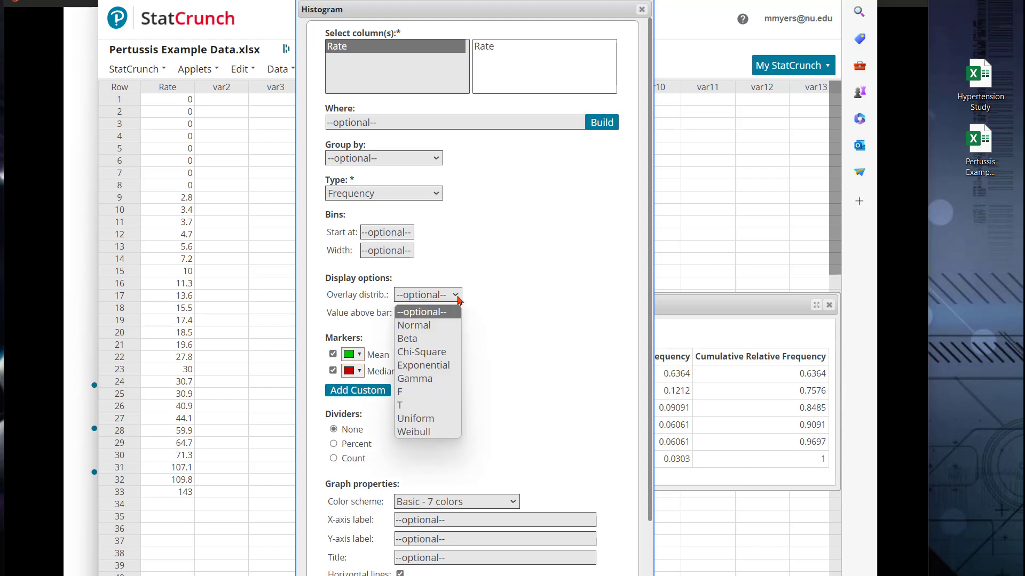
left_click(446, 327)
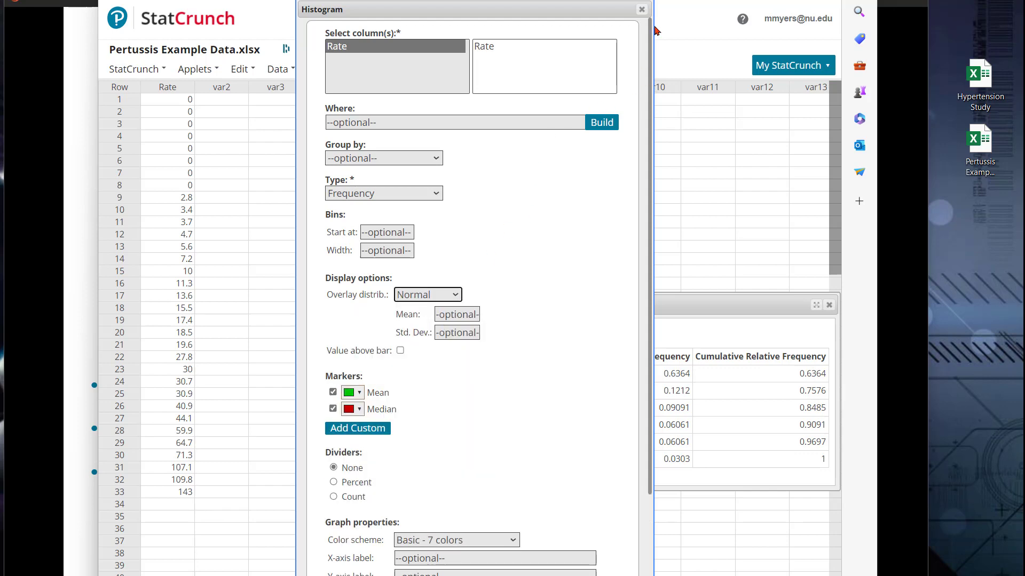
left_click_drag(685, 1, 693, 0)
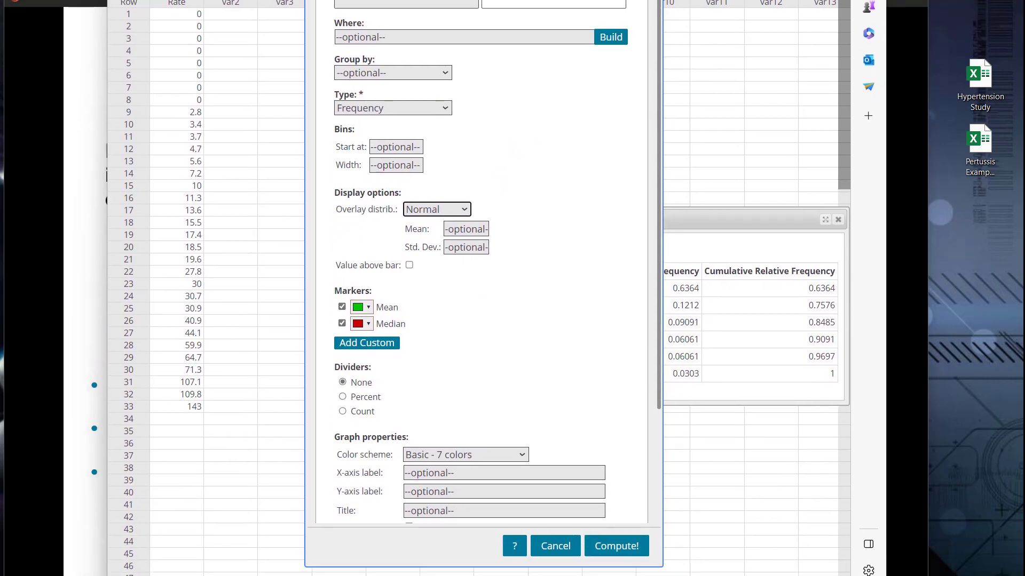
left_click(616, 548)
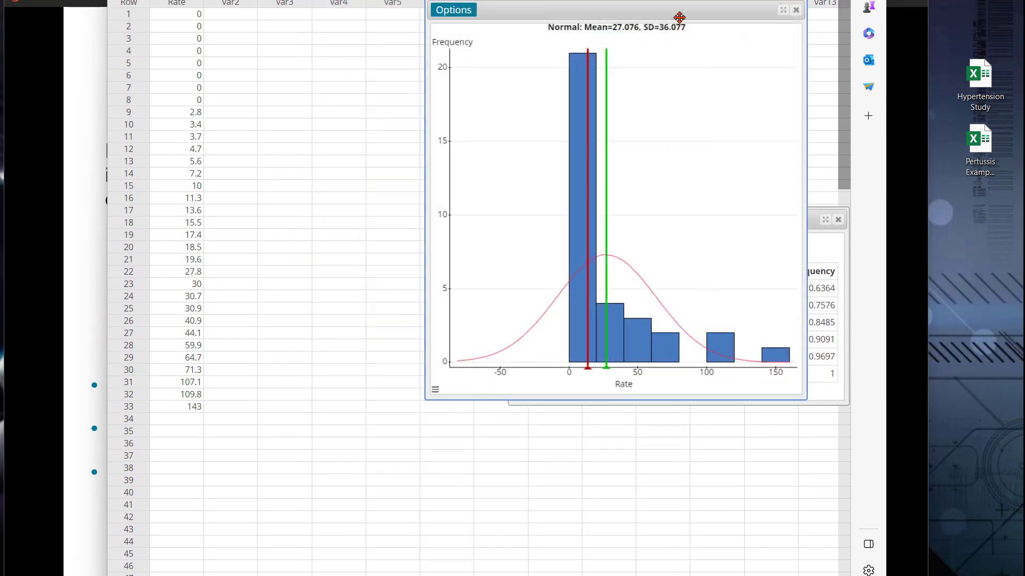
left_click_drag(678, 9, 584, 81)
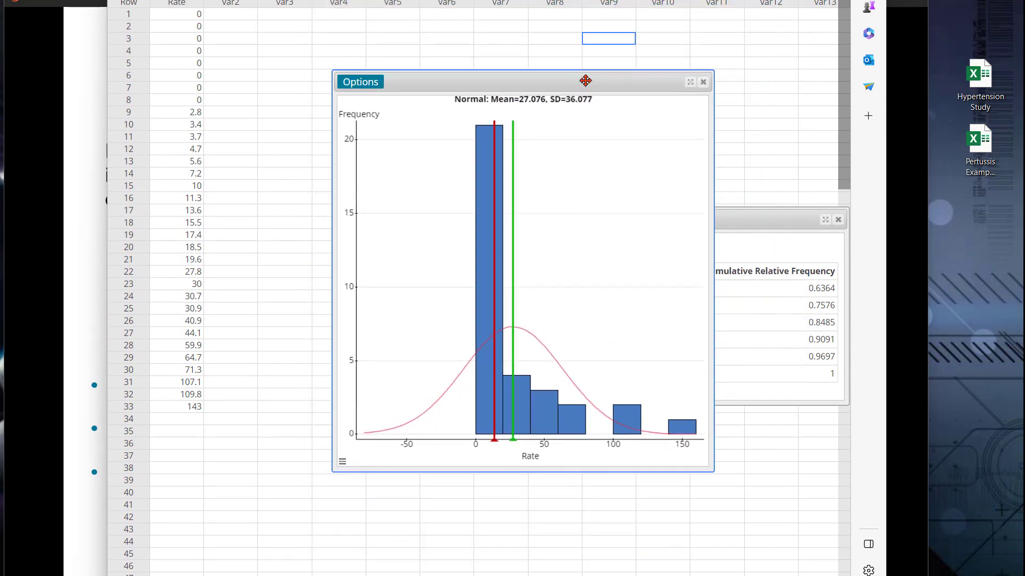
Edit the histogram options to remove the mean and median markers and the Normal distribution overlay.
left_click(367, 84)
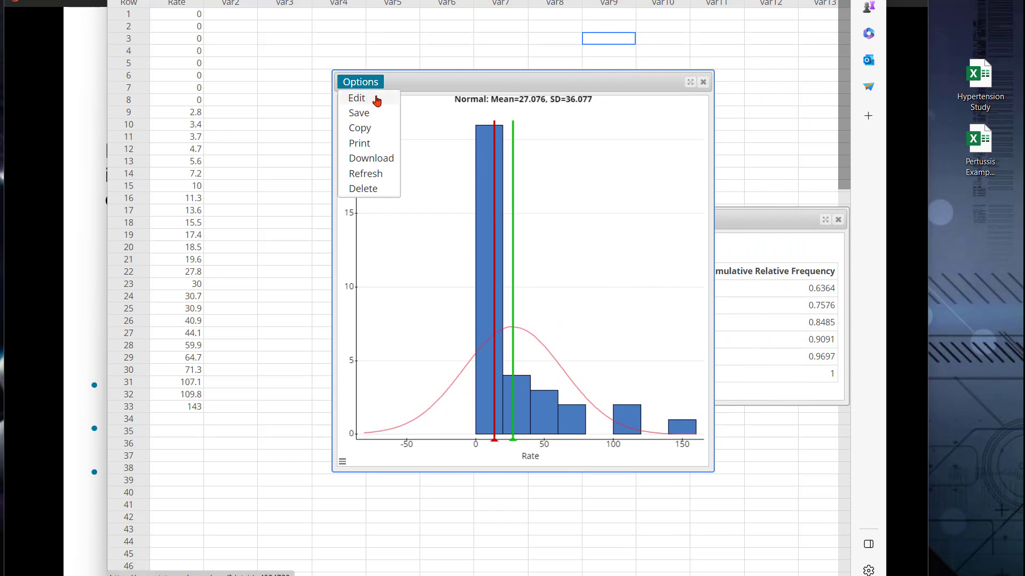
left_click(378, 102)
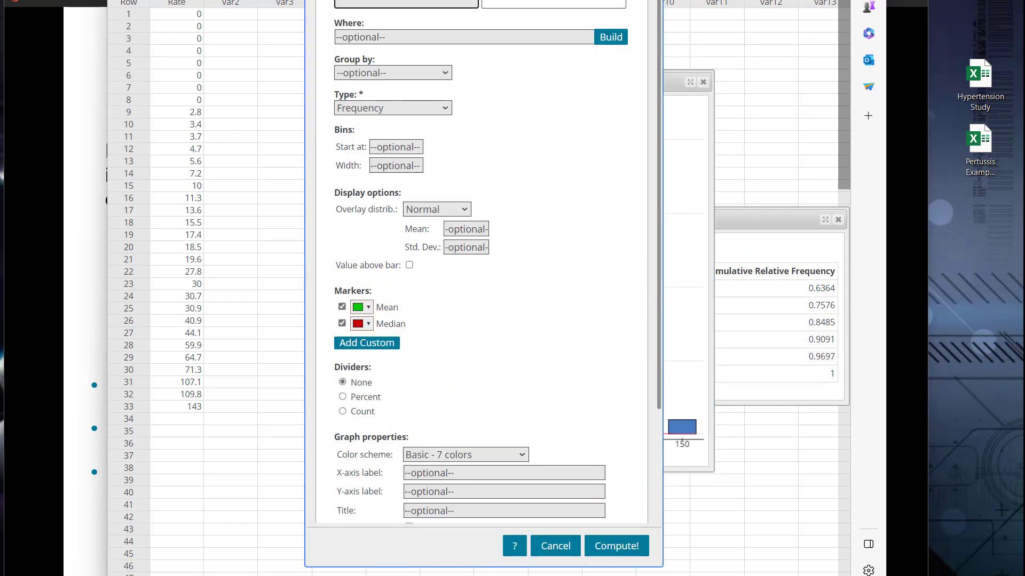
left_click(342, 307)
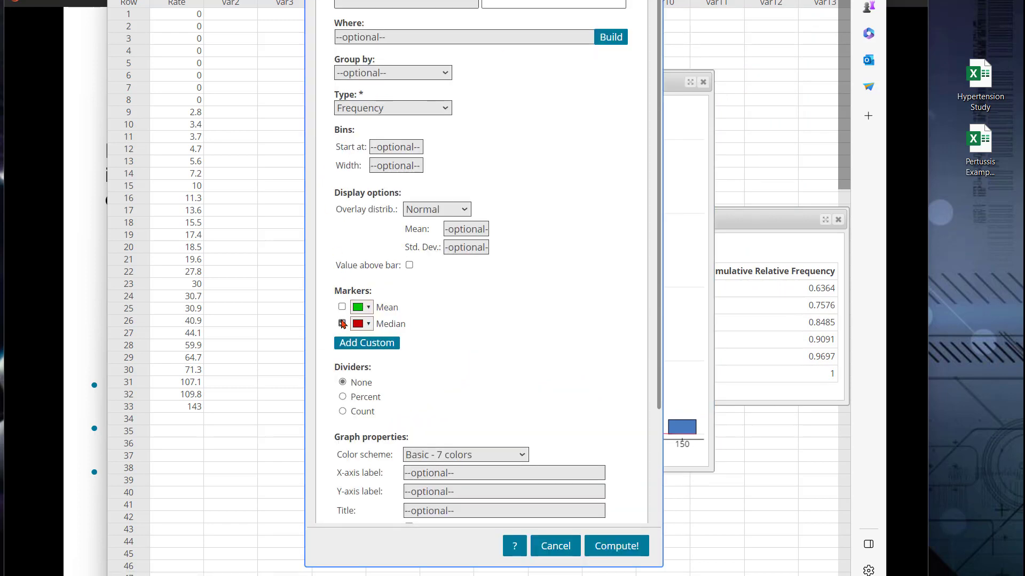
left_click(462, 209)
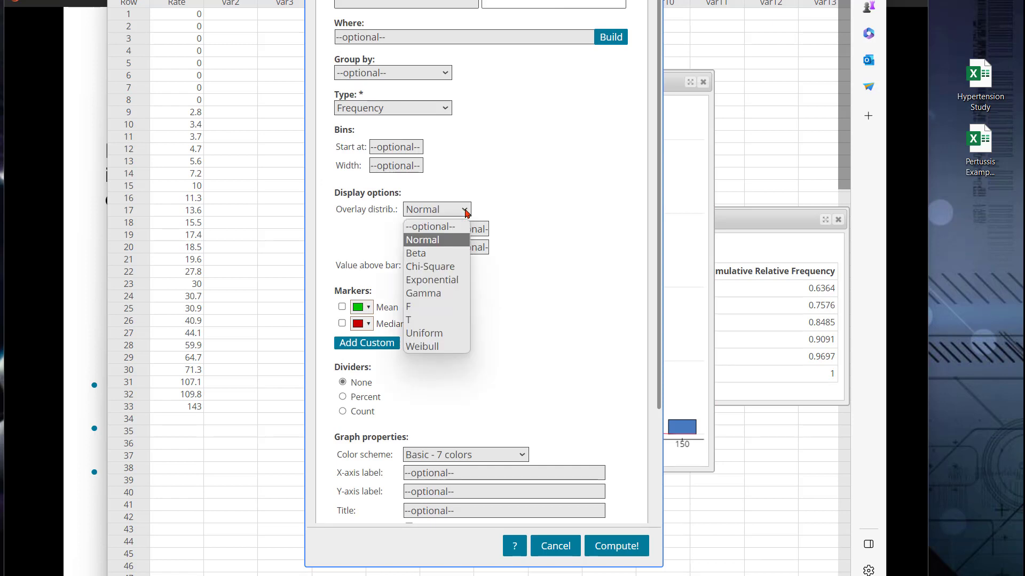
left_click(455, 231)
left_click(529, 203)
Recompute the Rate histogram with the title left blank and move the graph over the middle of the data grid.
left_click(433, 475)
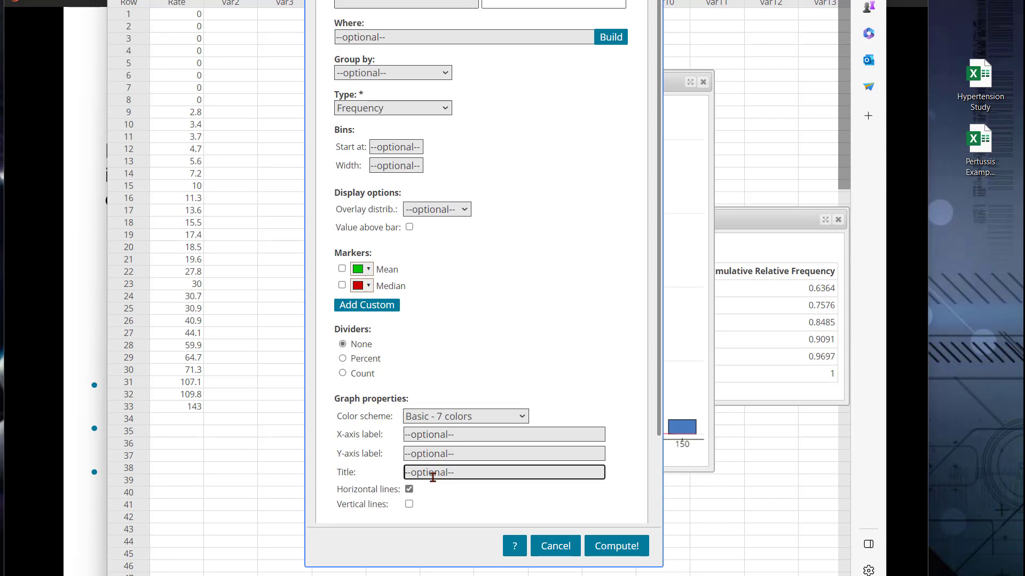
left_click(610, 547)
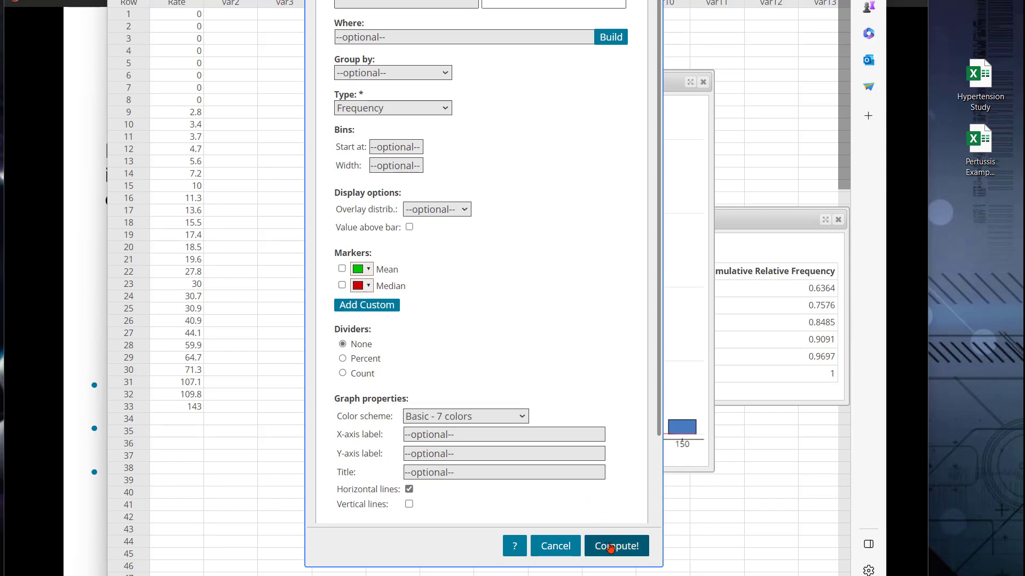
left_click_drag(634, 14, 479, 102)
mouse_move(337, 151)
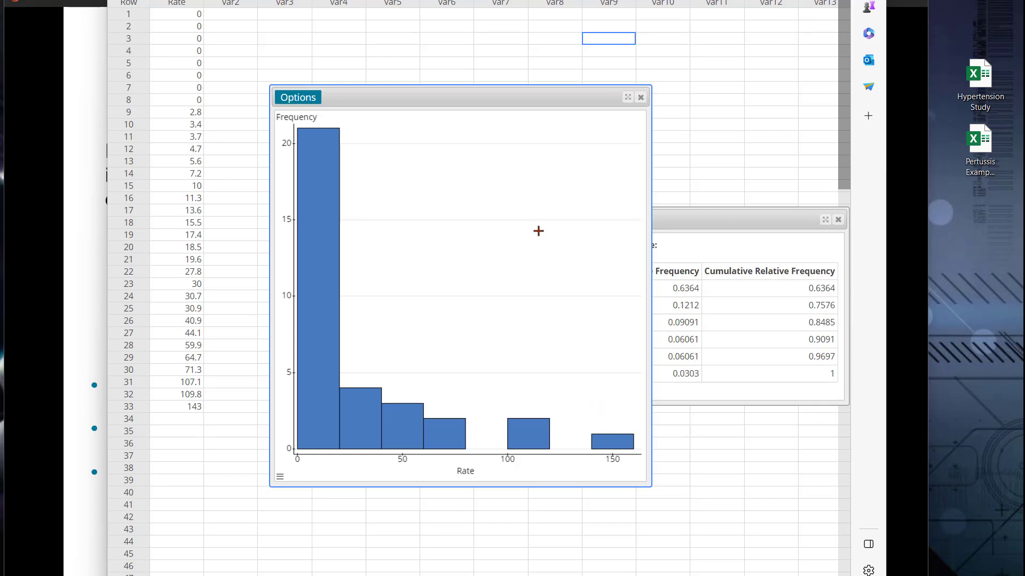
Set up column summary statistics for the Rate column, keeping the dialog fully in view.
left_click_drag(587, 0, 585, 70)
left_click(326, 56)
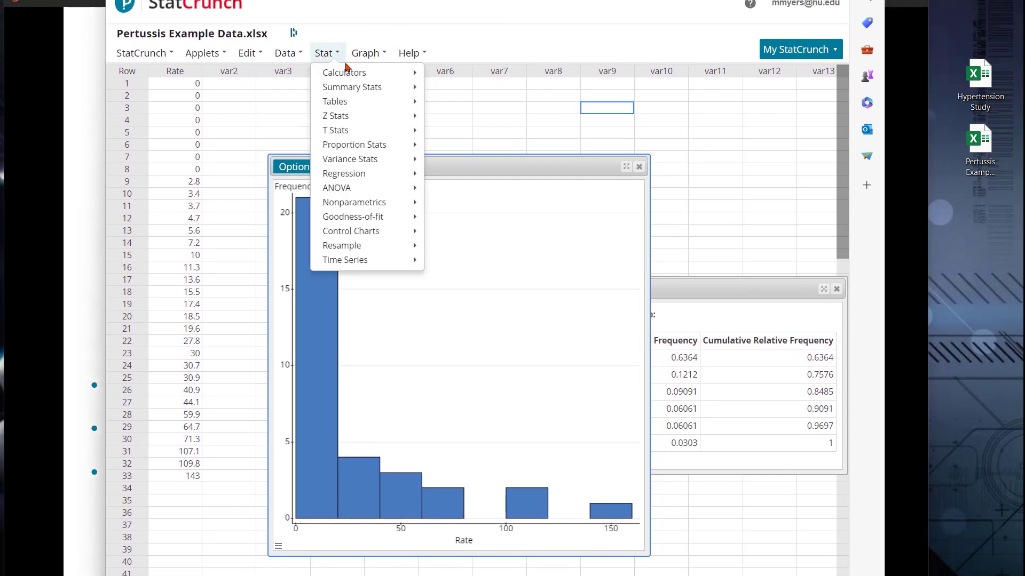
mouse_move(385, 91)
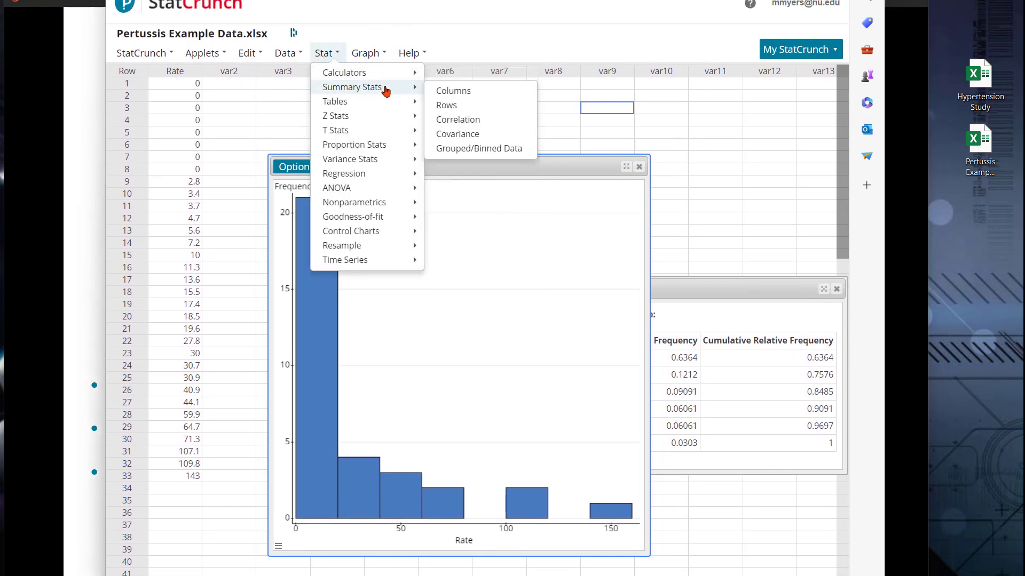
left_click(496, 94)
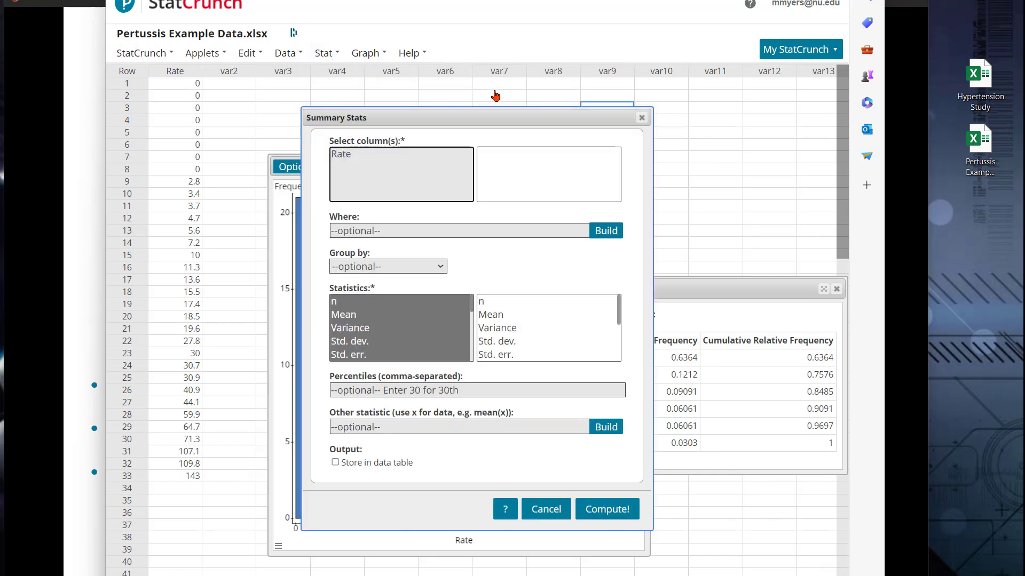
left_click_drag(491, 115, 518, 41)
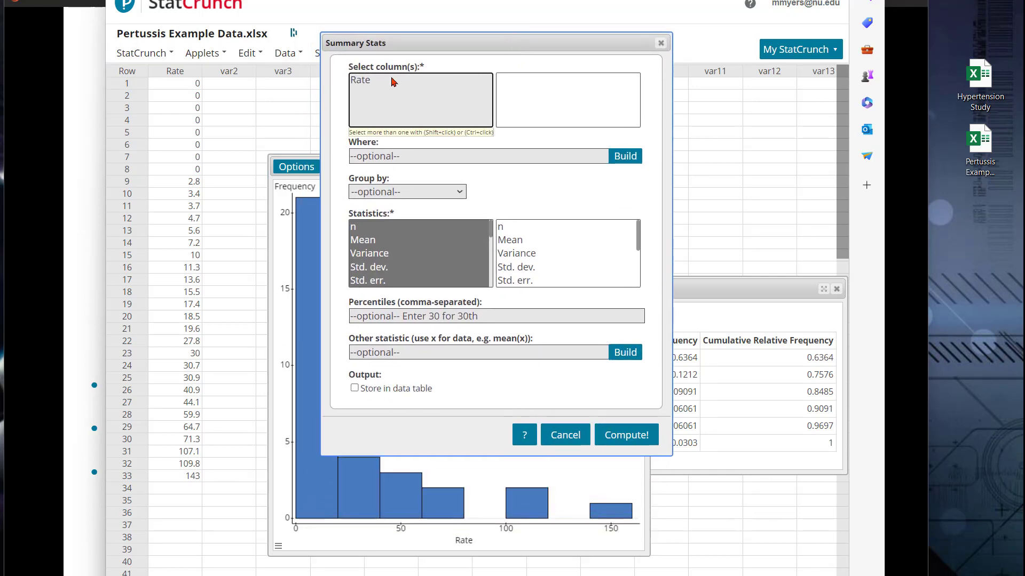
left_click(372, 80)
Compute only the Skewness statistic for Rate, place the result over the histogram, and highlight the skewness value.
left_click(378, 227)
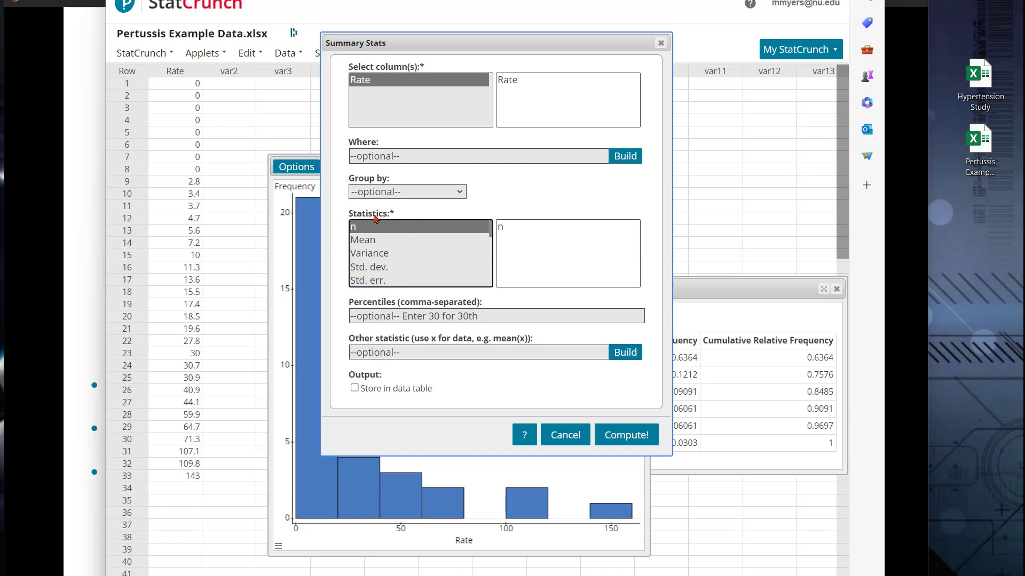
left_click_drag(492, 228, 494, 284)
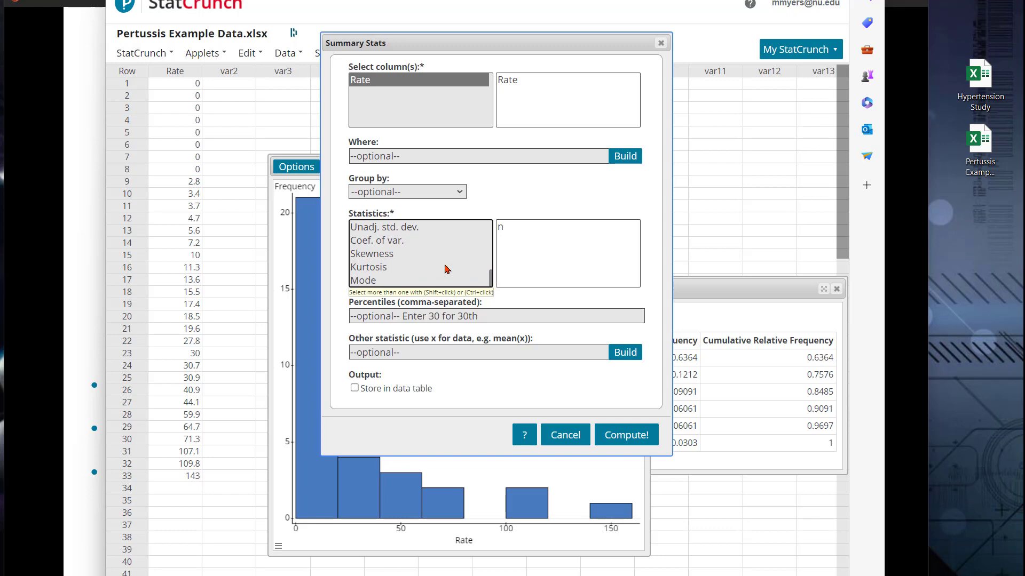
left_click(383, 259)
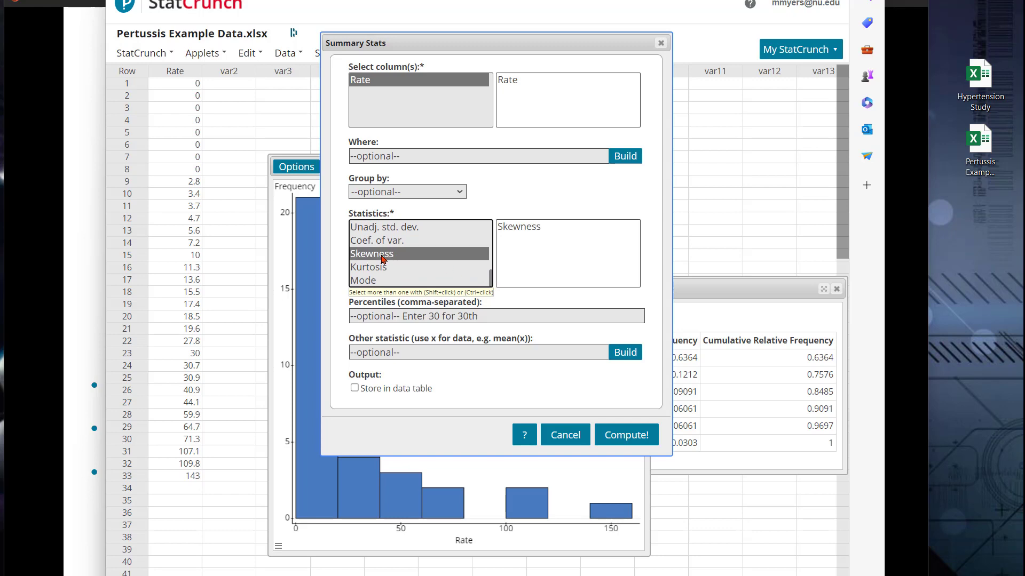
left_click(619, 436)
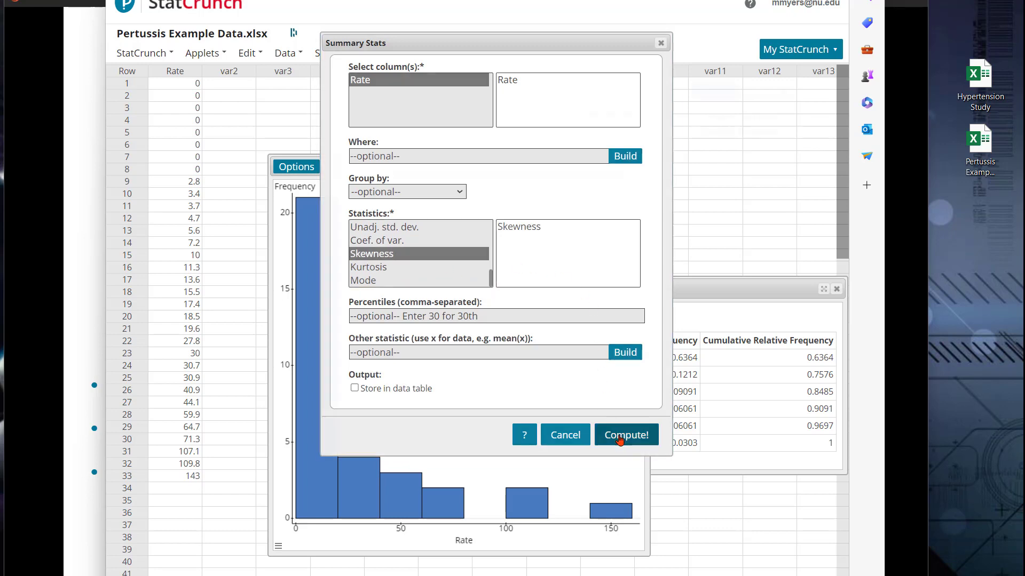
left_click_drag(752, 93, 492, 226)
left_click_drag(497, 283, 524, 284)
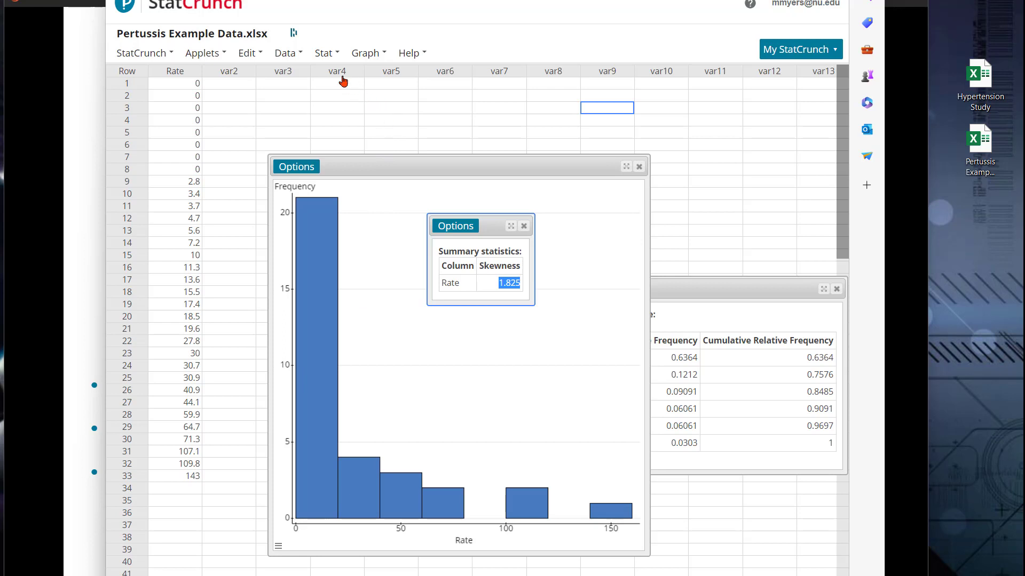
left_click(326, 54)
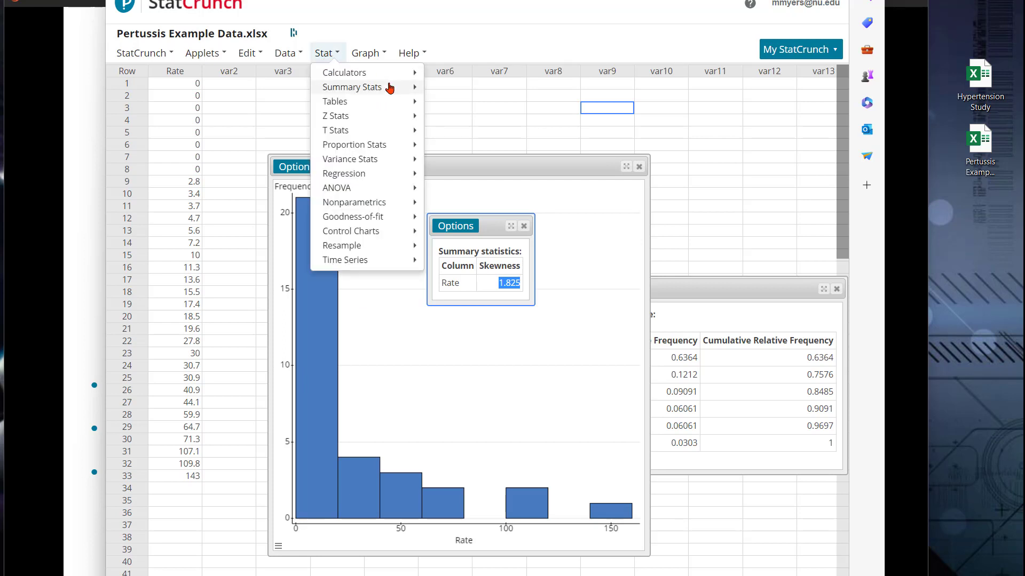
mouse_move(395, 86)
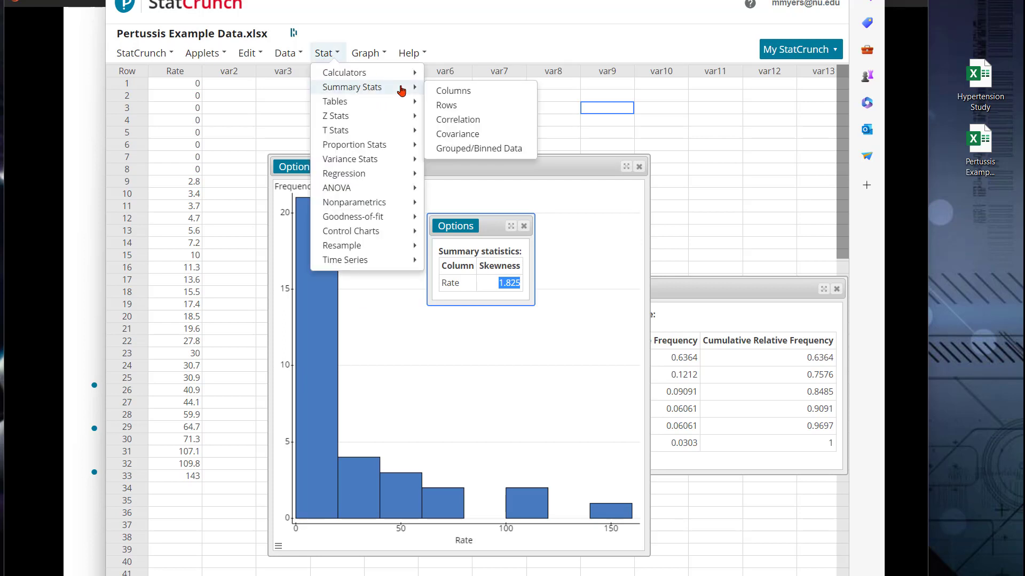
left_click(519, 96)
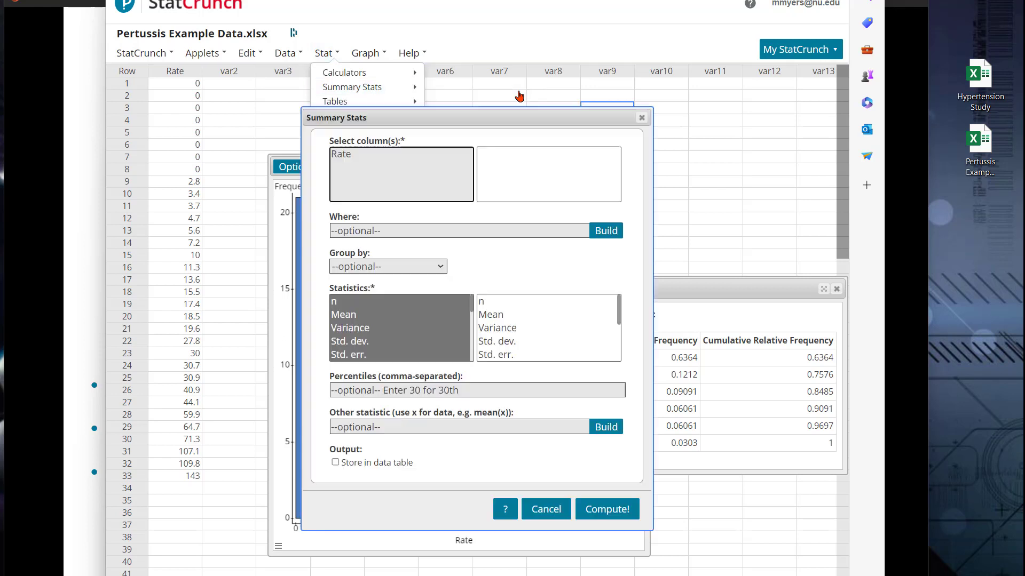
left_click(374, 156)
left_click(347, 304)
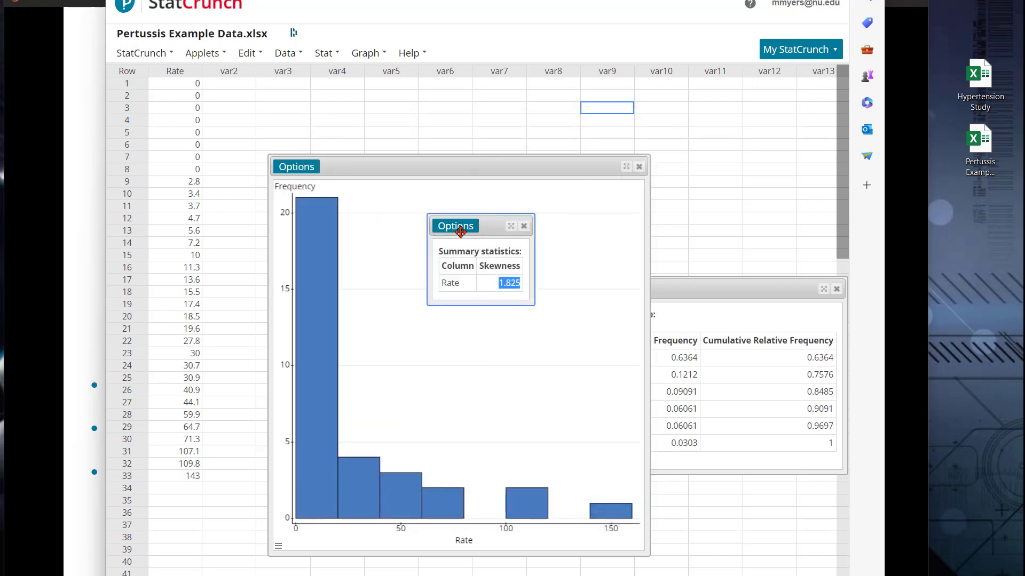
Edit the Rate summary statistics to compute Kurtosis instead of Skewness, and move the result over the histogram.
left_click(462, 228)
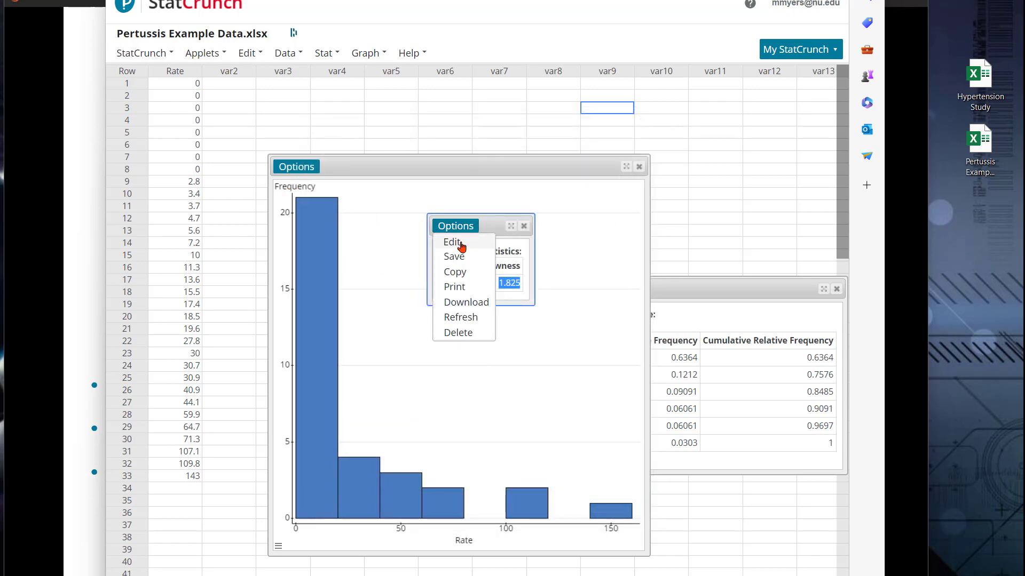
left_click(462, 244)
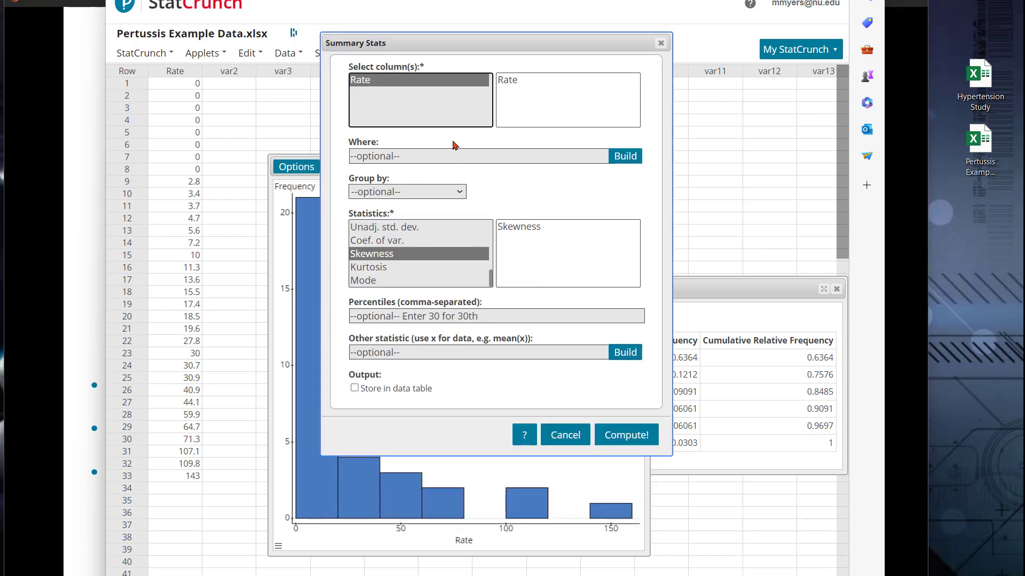
left_click(373, 268)
left_click(625, 437)
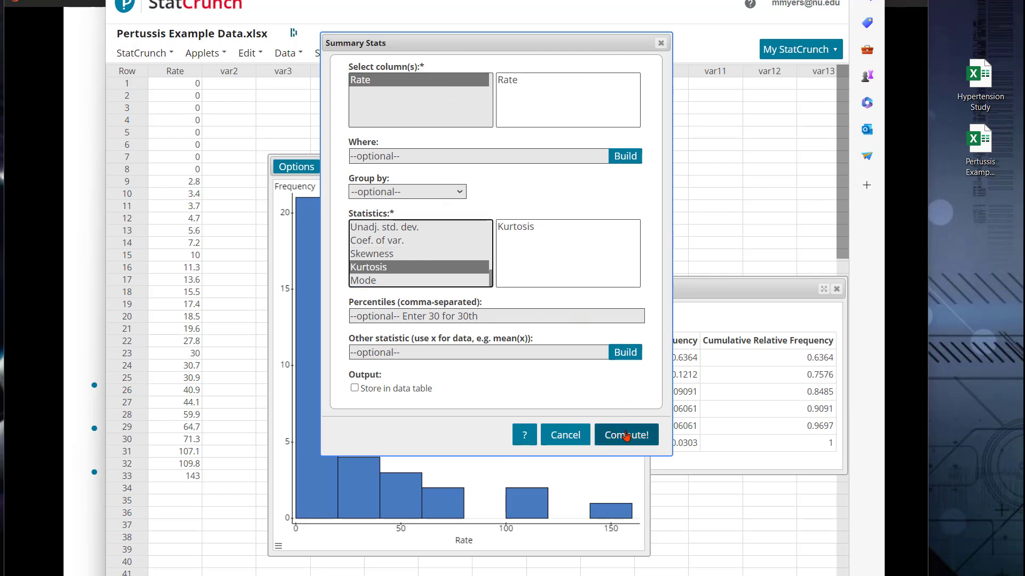
left_click_drag(746, 160, 780, 160)
left_click_drag(757, 94, 571, 243)
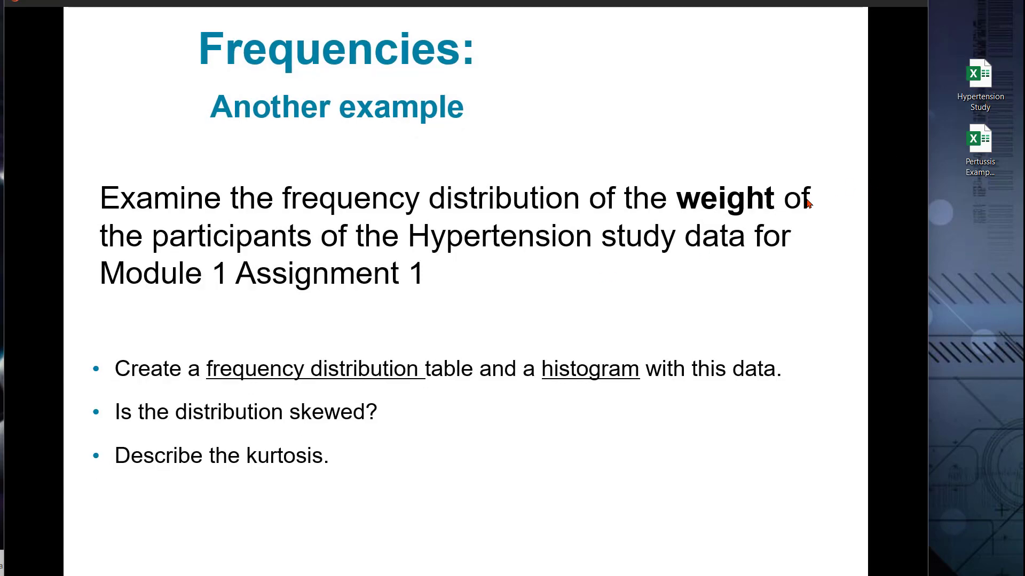
Bring the StatCrunch browser window back over the slide, show the Hypertension Study data set, and position the window in full view.
key("alt+Tab")
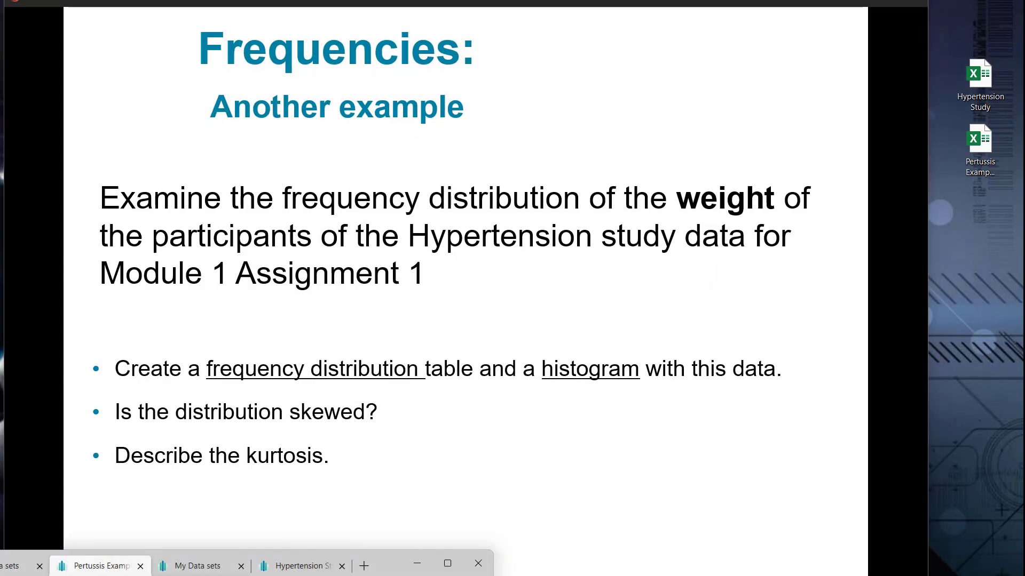
left_click_drag(397, 565, 730, 16)
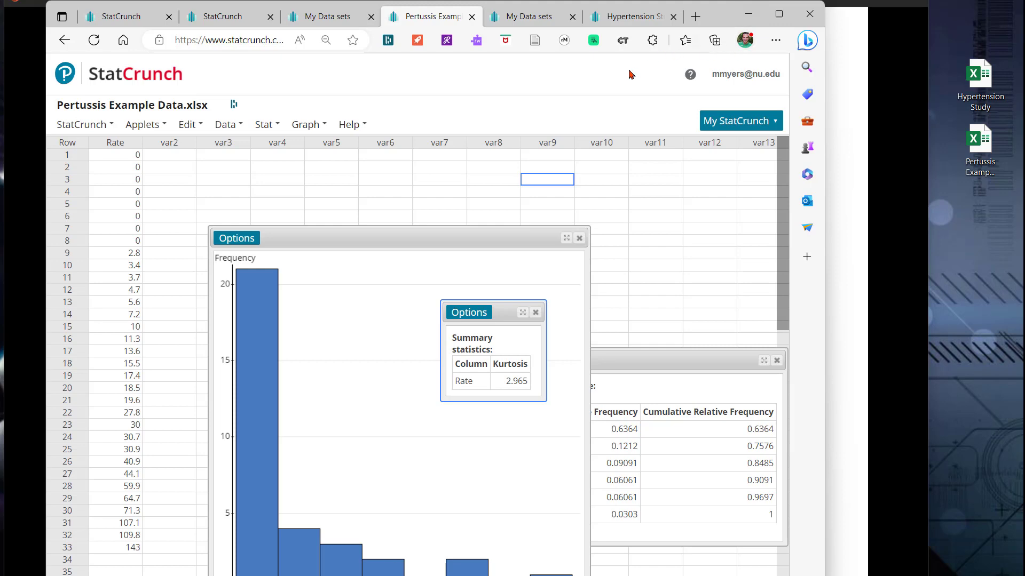
left_click(628, 18)
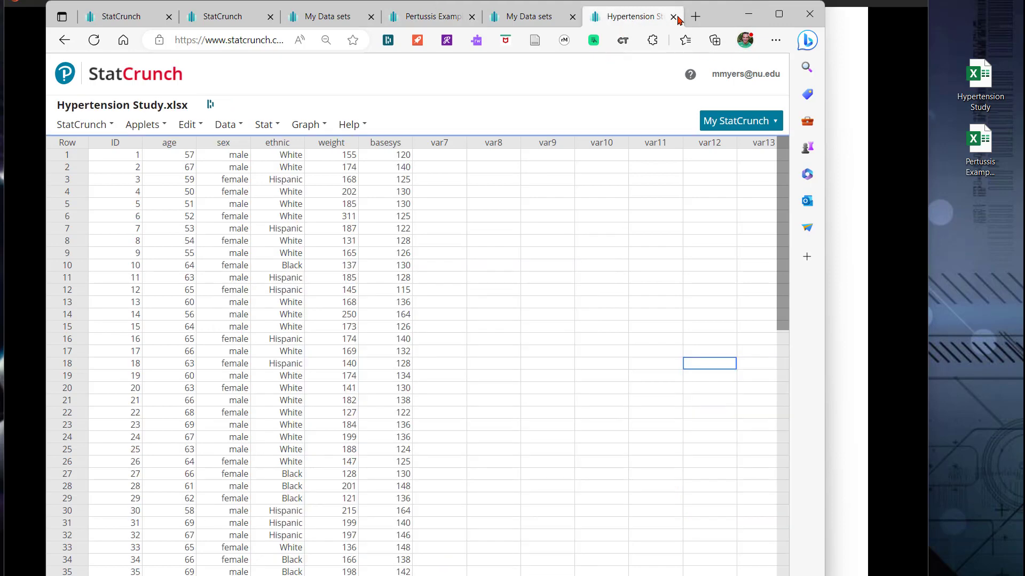
left_click_drag(721, 14, 754, 26)
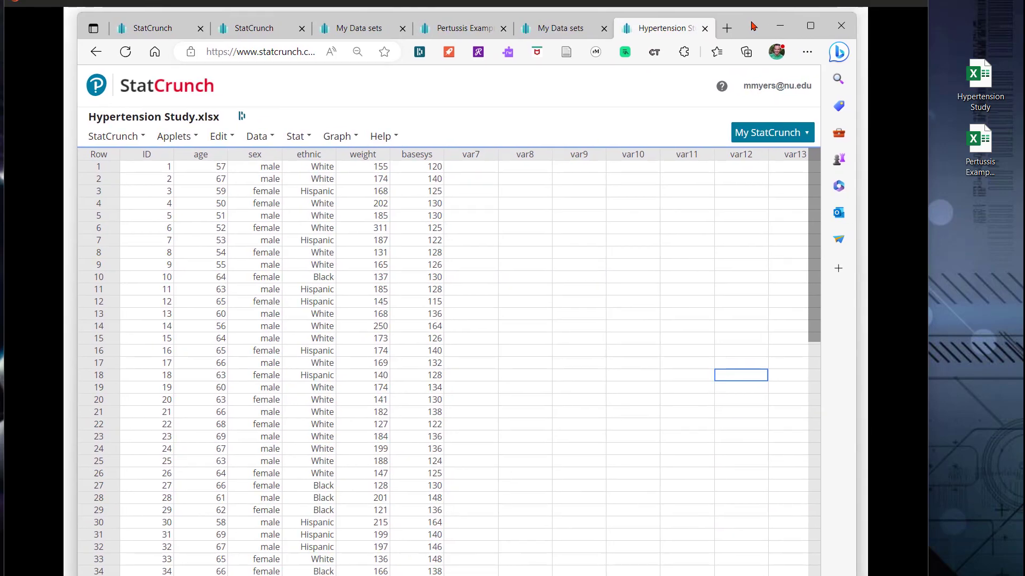
Start a frequency table for the weight column and move the dialog so all its settings are in view.
left_click(295, 137)
mouse_move(328, 185)
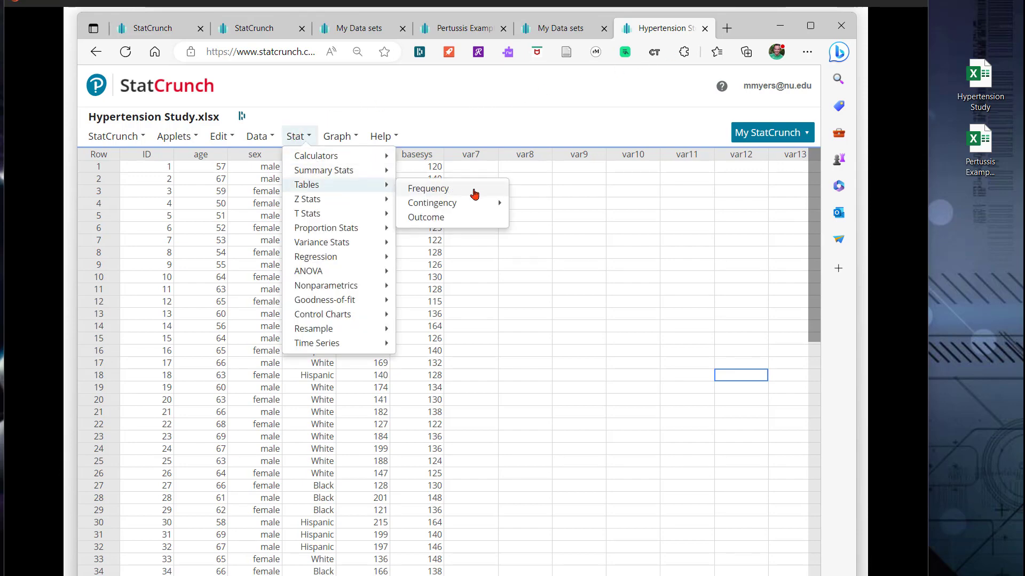
left_click(474, 190)
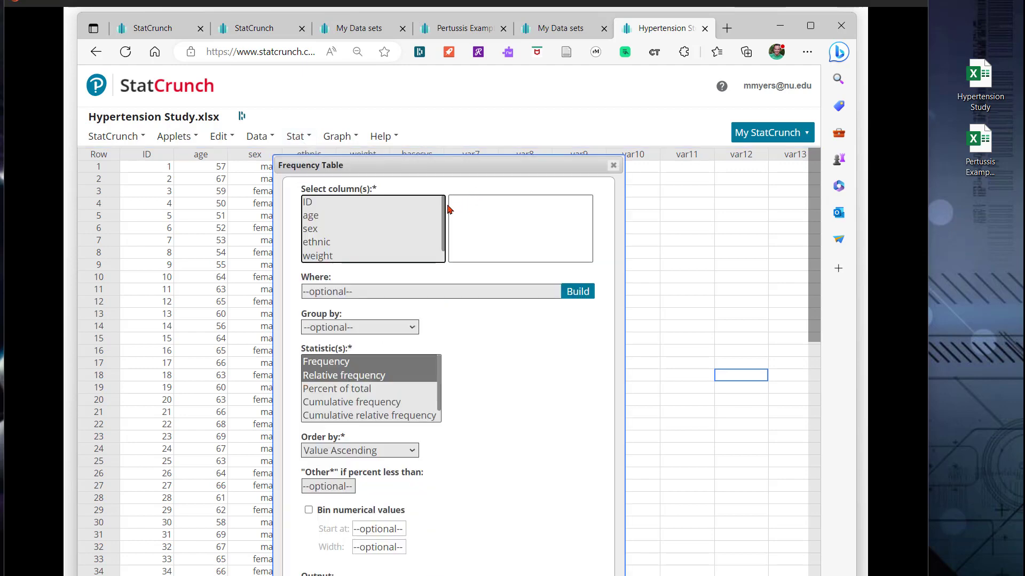
scroll(446, 224, "down", 1)
scroll(445, 213, "up", 1)
scroll(422, 227, "down", 1)
left_click(317, 243)
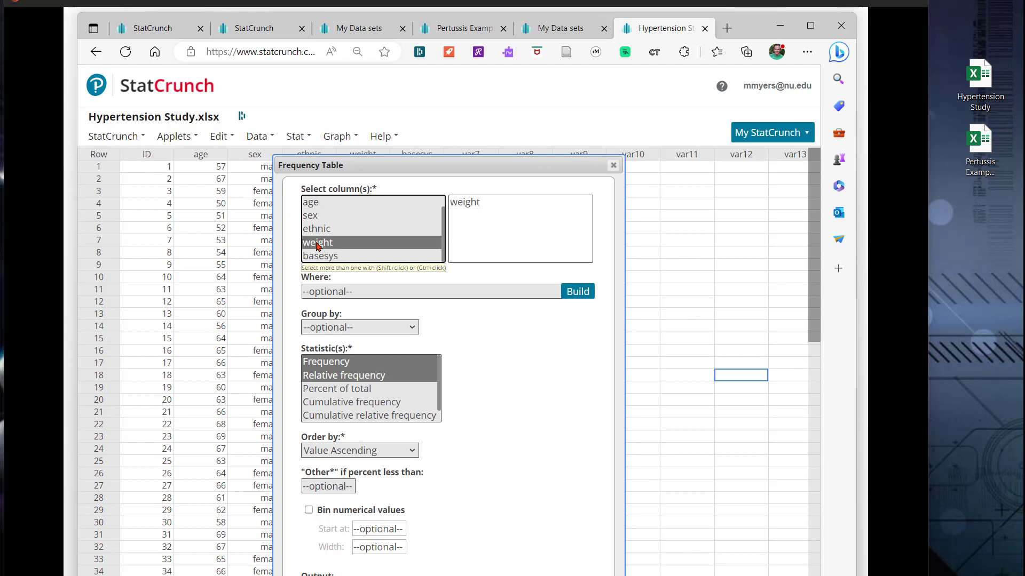
left_click_drag(473, 165, 498, 81)
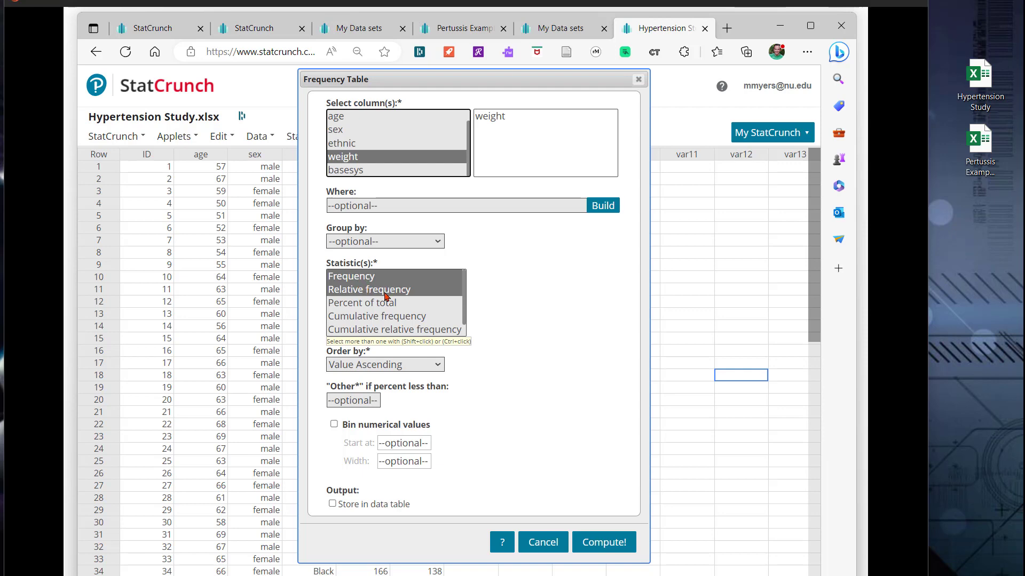
Add Cumulative relative frequency, compute the weight table with binning turned on, and highlight the 150 to 200 bin's frequency beside the data.
left_click(374, 331, "ctrl")
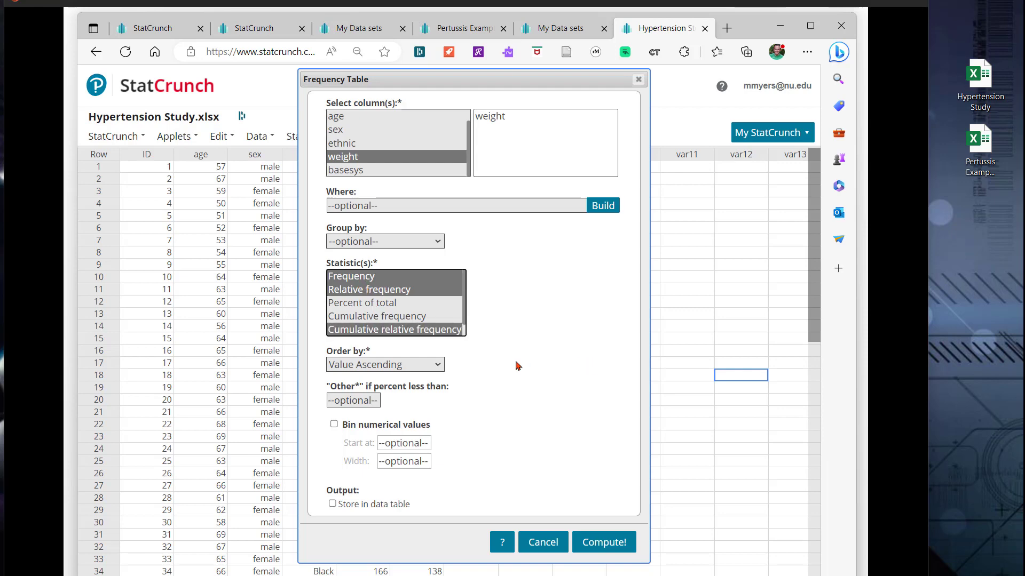
left_click(606, 542)
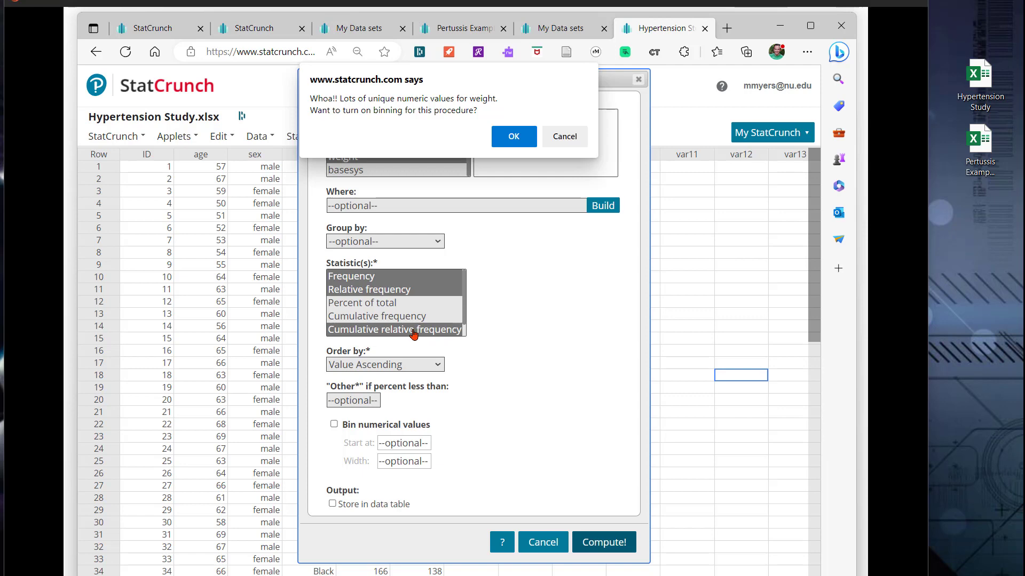
left_click(527, 140)
left_click_drag(583, 169, 640, 256)
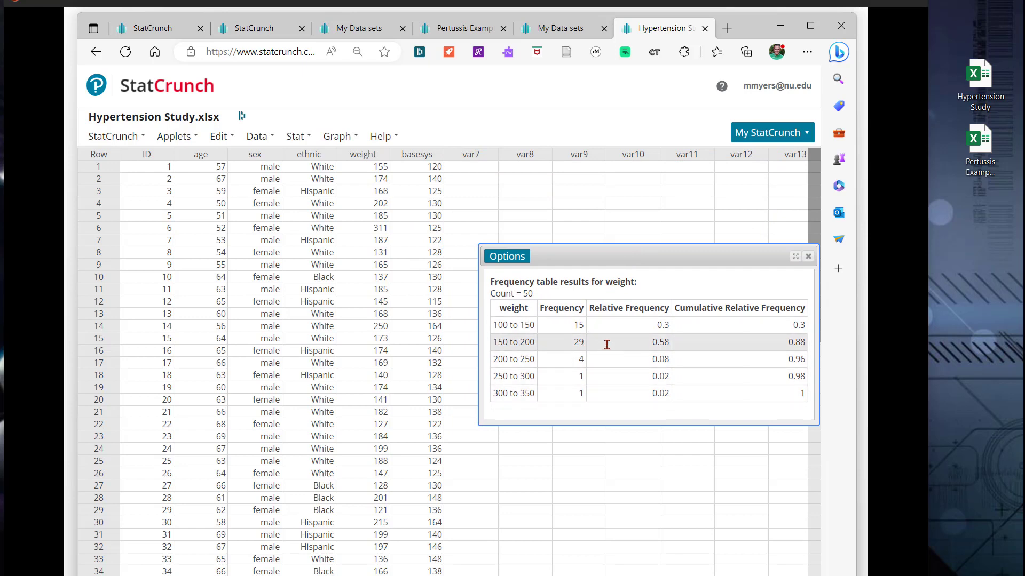
left_click_drag(559, 343, 579, 342)
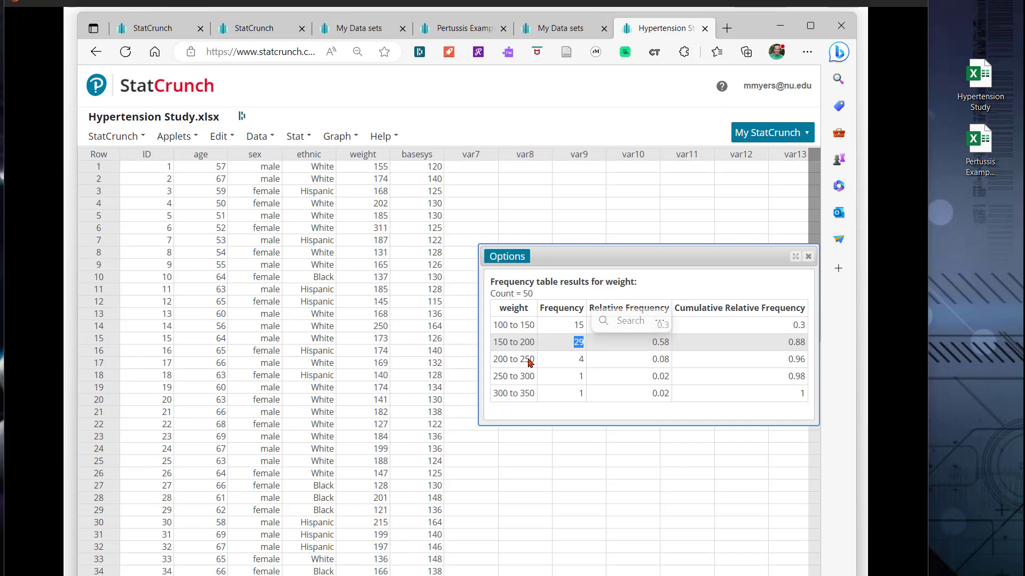
Create a frequency histogram of the weight column with the default bins and display options.
left_click(269, 139)
left_click(343, 141)
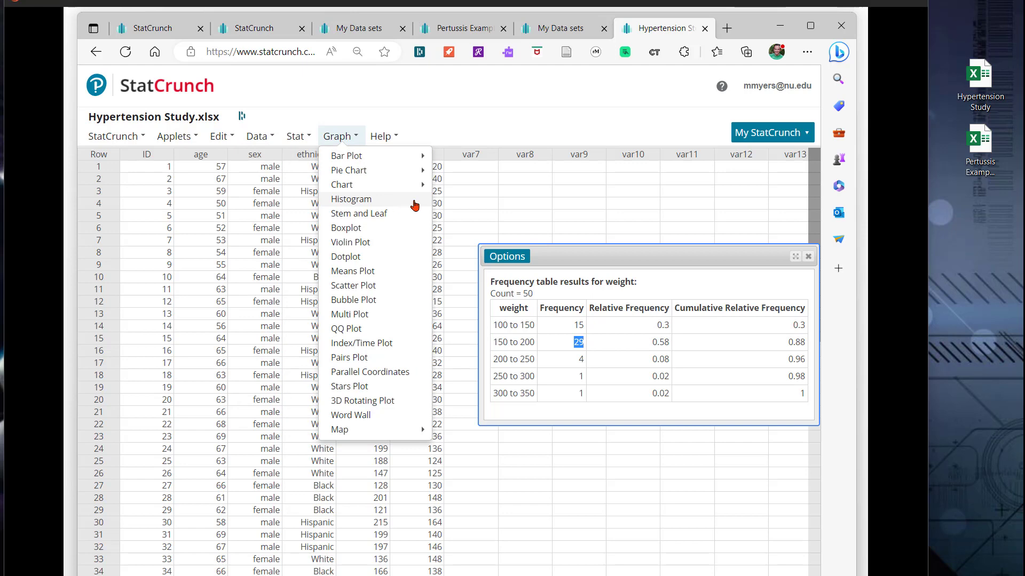
left_click(403, 205)
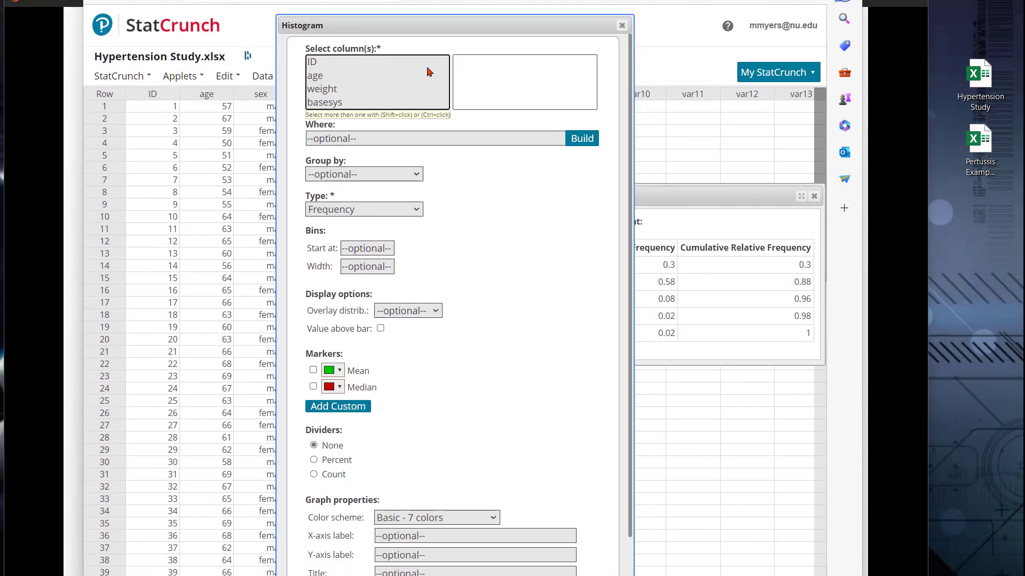
left_click(345, 94)
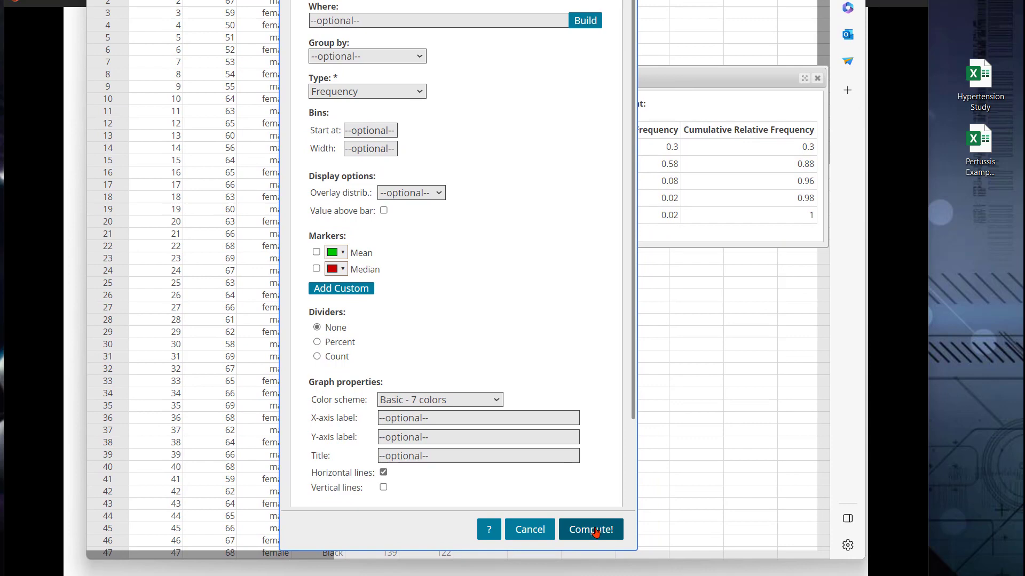
left_click(594, 530)
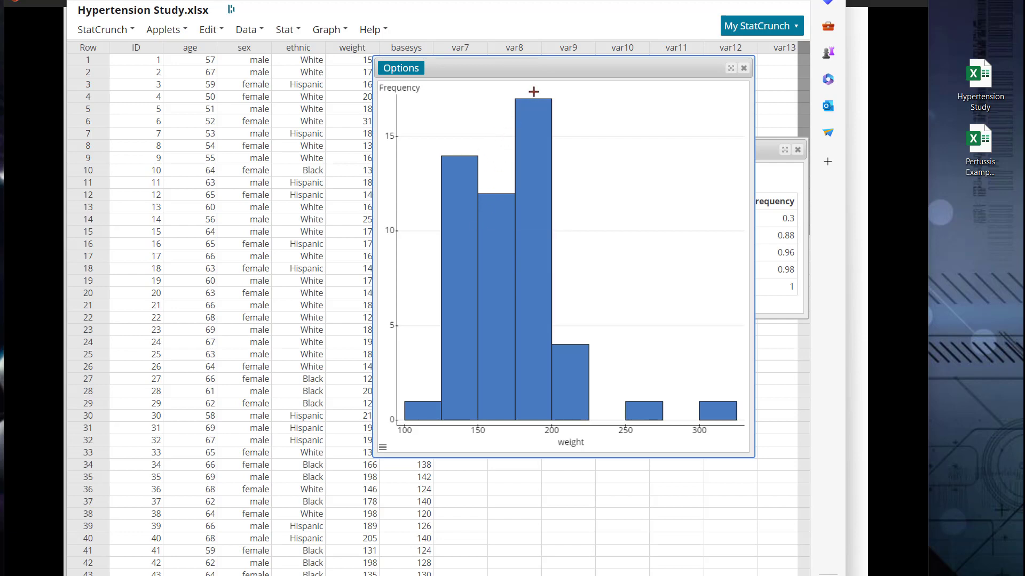
Compute column summary statistics for weight with only Skewness and Kurtosis selected.
mouse_move(465, 236)
left_click(291, 33)
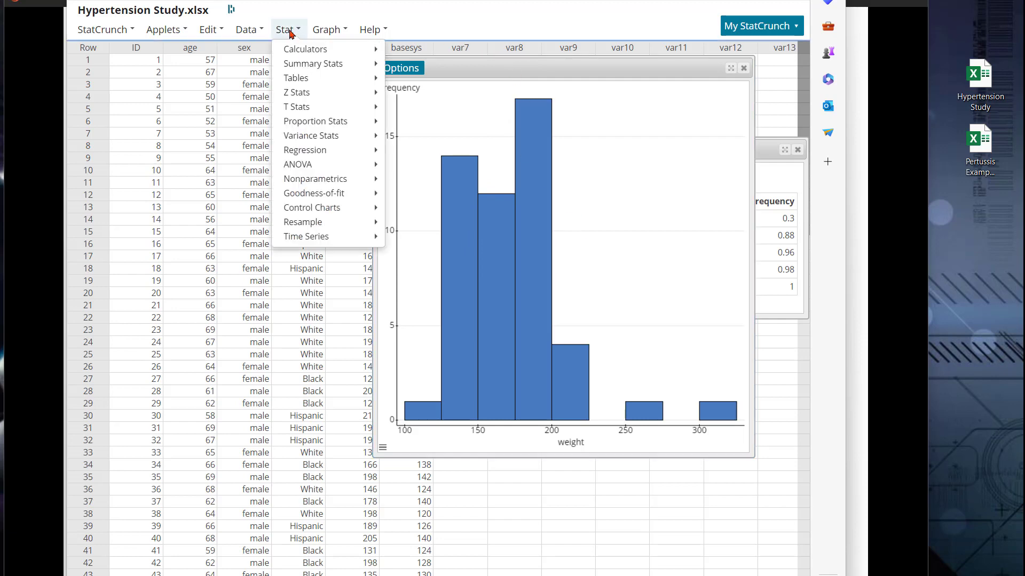
mouse_move(318, 64)
left_click(414, 67)
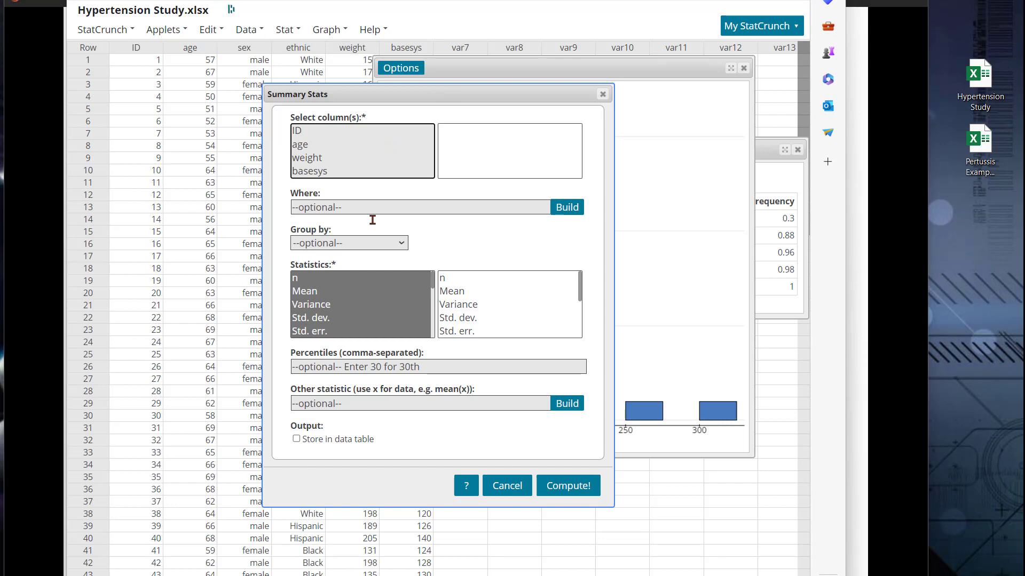
left_click_drag(433, 282, 438, 330)
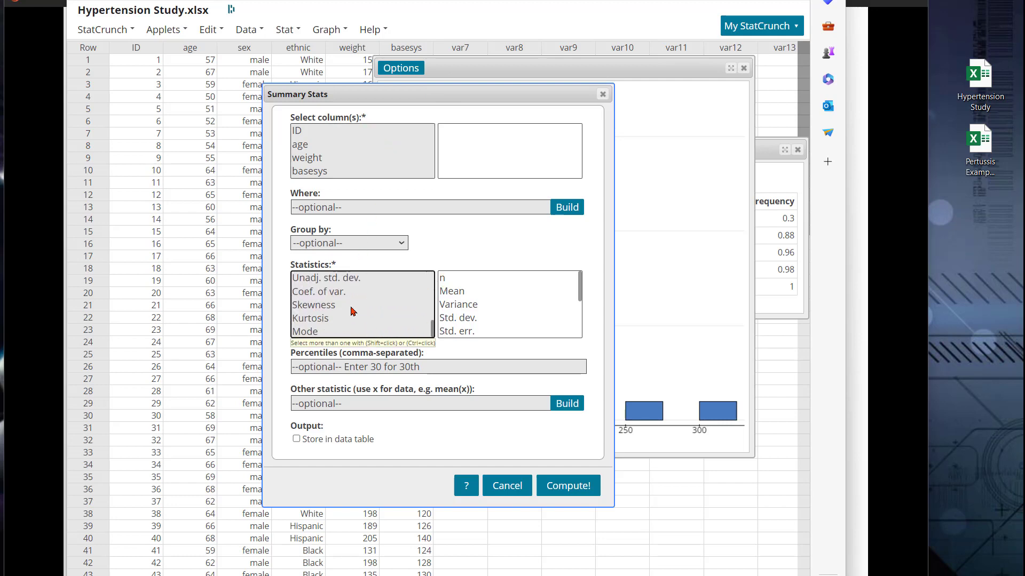
left_click(314, 157)
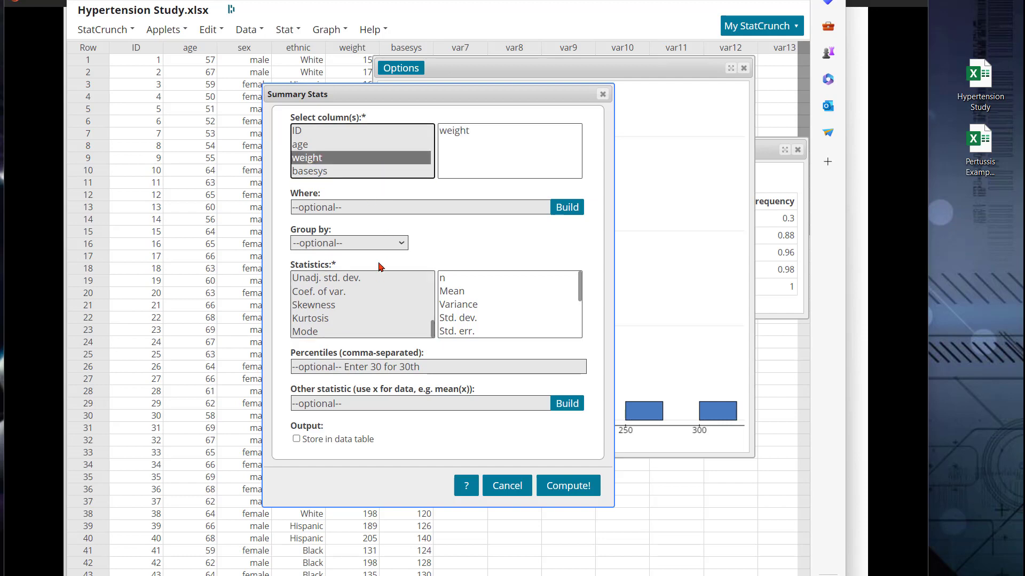
left_click(315, 305)
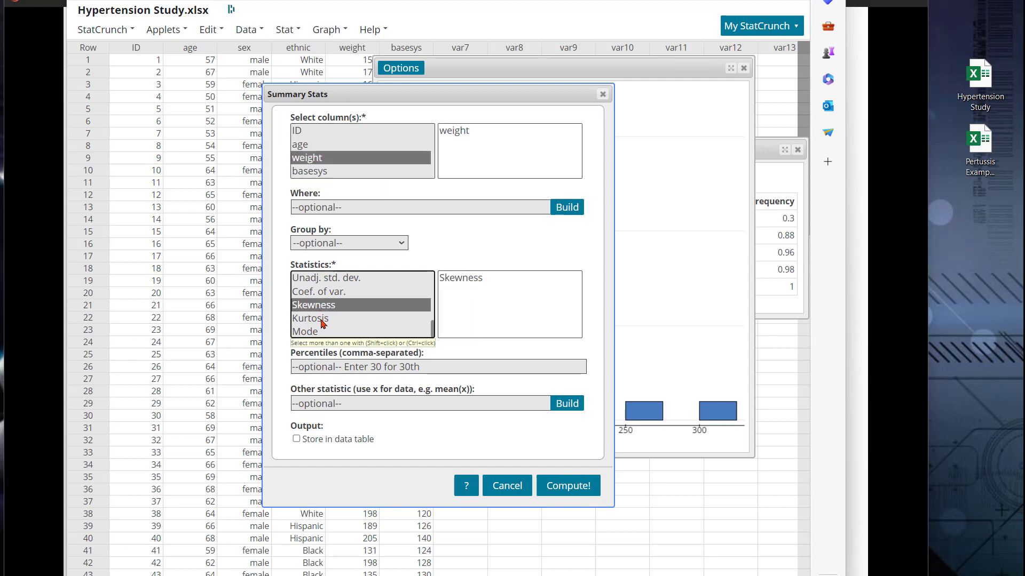
left_click(315, 318, "ctrl")
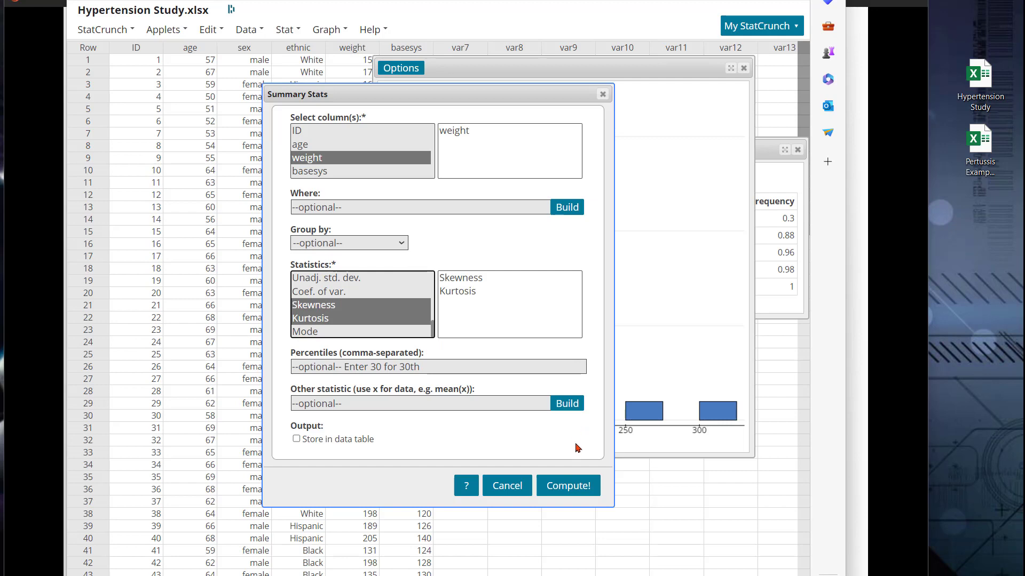
left_click(569, 486)
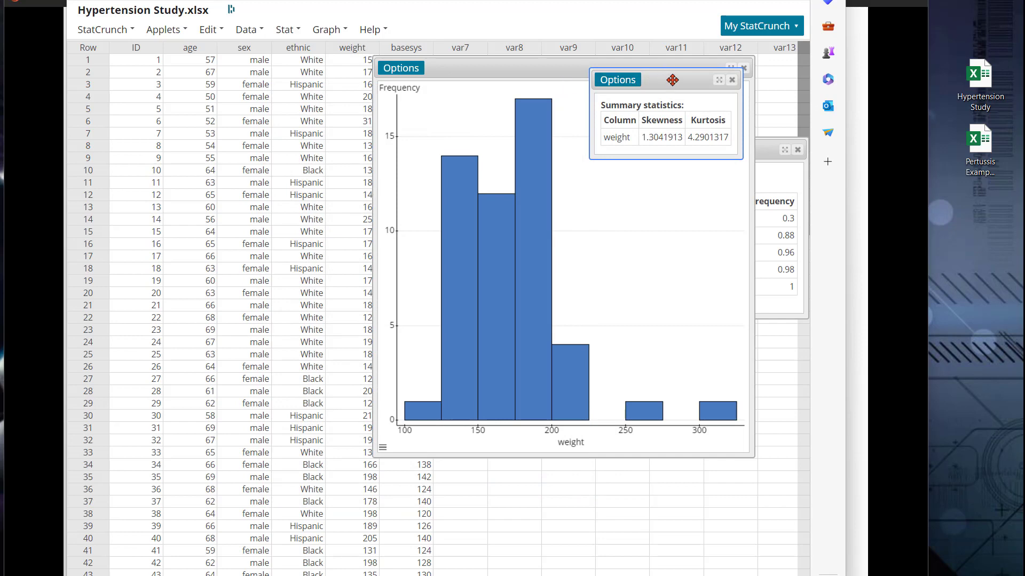
Arrange the weight results with the histogram beside the frequency table, the summary statistics over the histogram's empty area, and the frequency table in front.
left_click_drag(670, 80, 651, 155)
left_click_drag(621, 212, 709, 212)
left_click(687, 269)
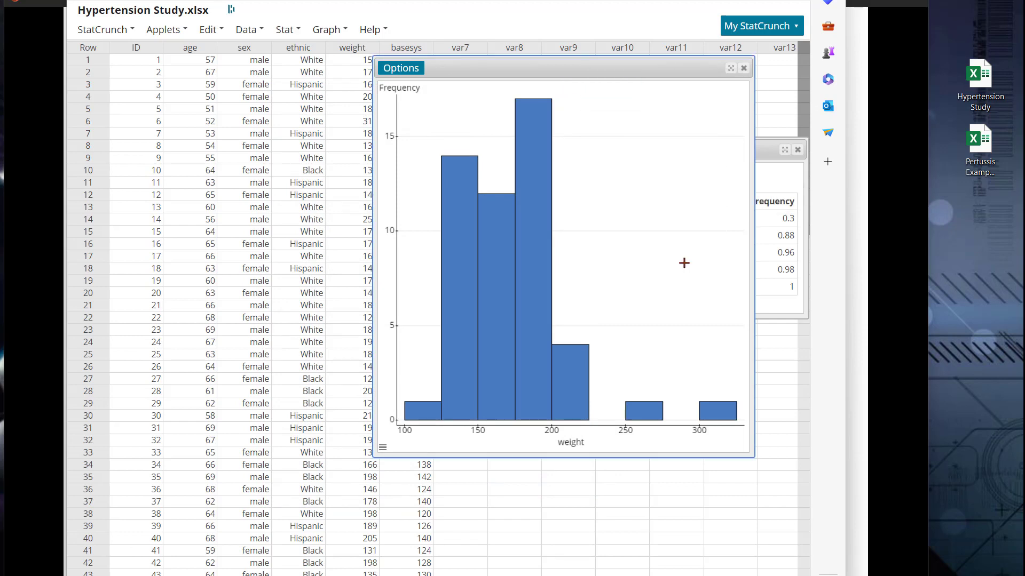
left_click_drag(693, 69, 503, 168)
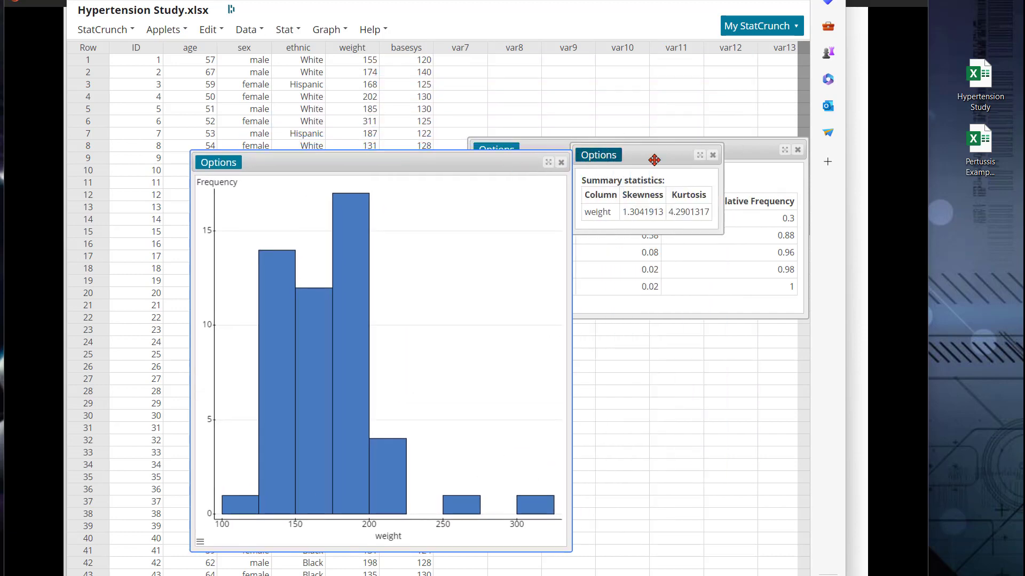
left_click_drag(661, 155, 501, 238)
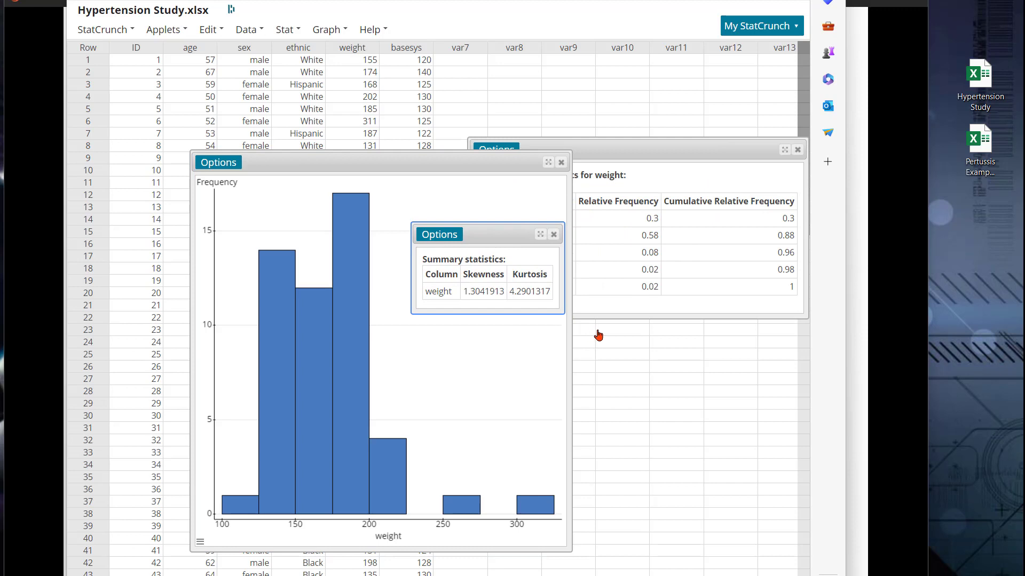
left_click(697, 155)
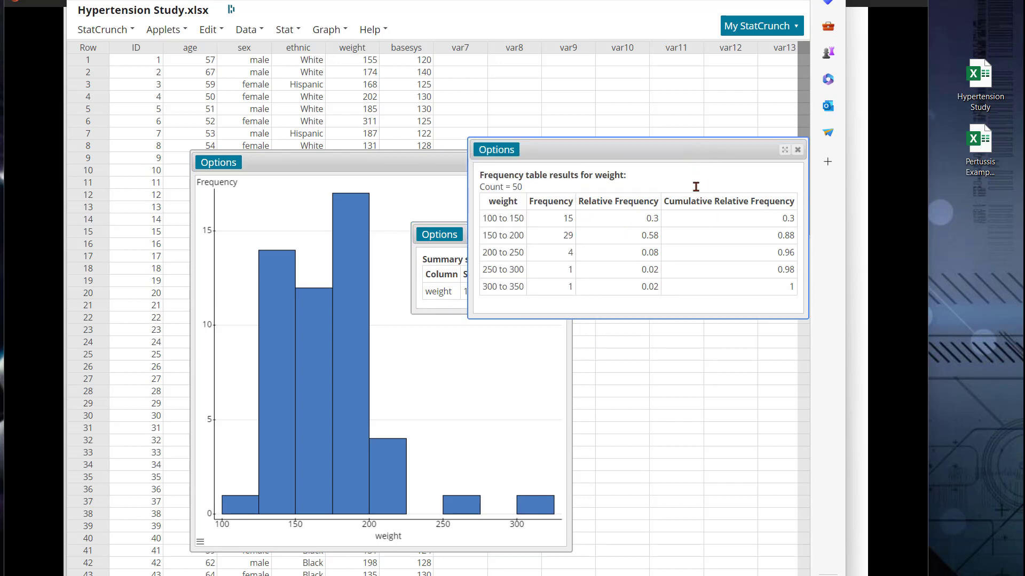